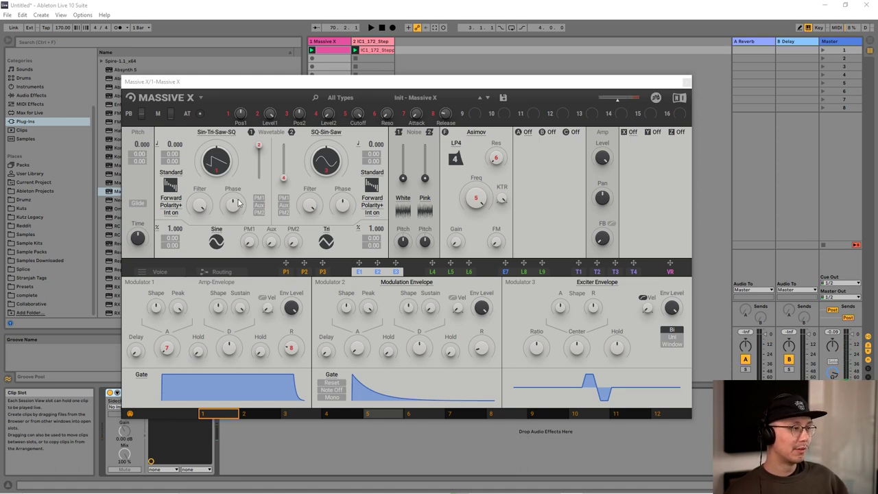
# Step: Enable 6-voice unison in Massive X and settle the spread at a narrower setting
pyautogui.click(160, 272)
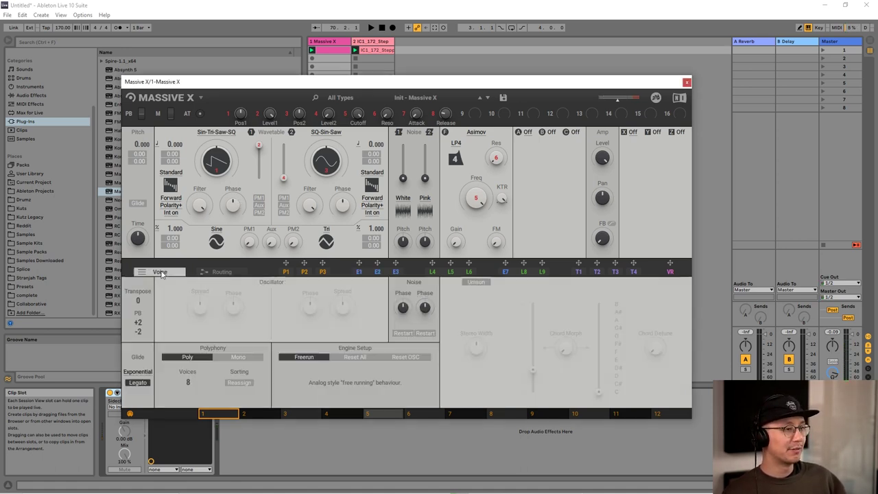
pyautogui.click(480, 282)
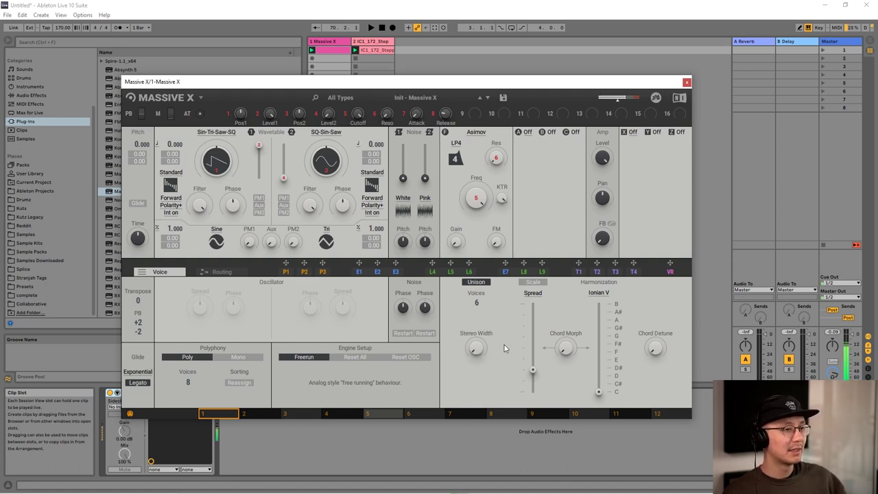
pyautogui.moveTo(532, 371)
pyautogui.mouseDown()
pyautogui.moveTo(532, 323)
pyautogui.moveTo(532, 388)
pyautogui.moveTo(533, 351)
pyautogui.moveTo(532, 367)
pyautogui.mouseUp()
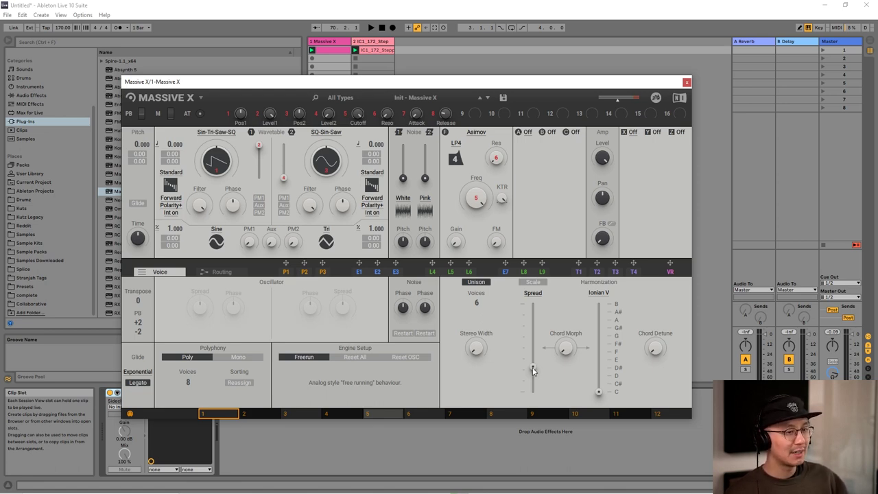
pyautogui.moveTo(533, 370)
pyautogui.mouseDown()
pyautogui.moveTo(533, 338)
pyautogui.moveTo(533, 363)
pyautogui.mouseUp()
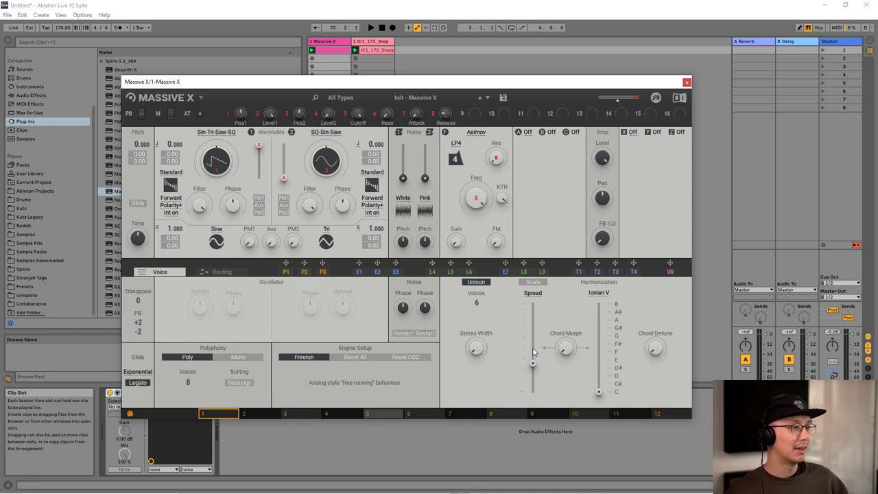
# Step: Push Oscillator 2's SQ-Sin-Saw wavetable position up near the top, then fine-tune it
pyautogui.click(283, 178)
pyautogui.moveTo(283, 178); pyautogui.dragTo(283, 145)
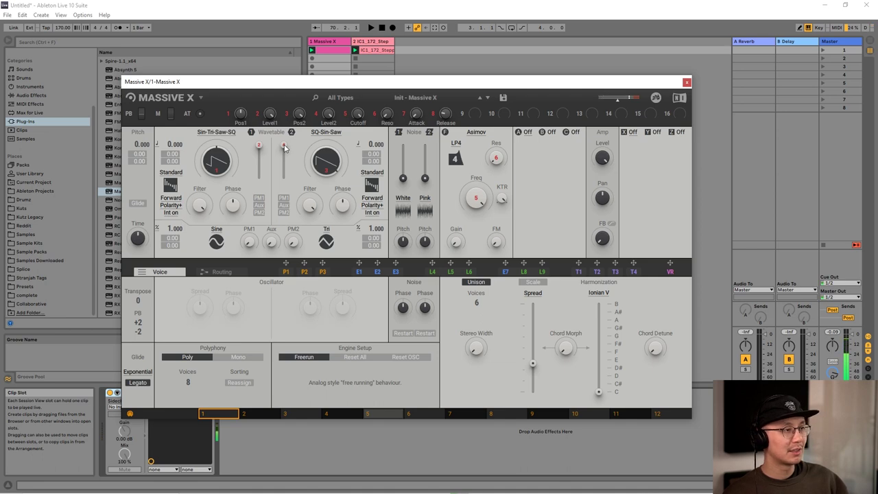
pyautogui.moveTo(284, 148)
pyautogui.mouseDown()
pyautogui.moveTo(283, 179)
pyautogui.moveTo(285, 165)
pyautogui.mouseUp()
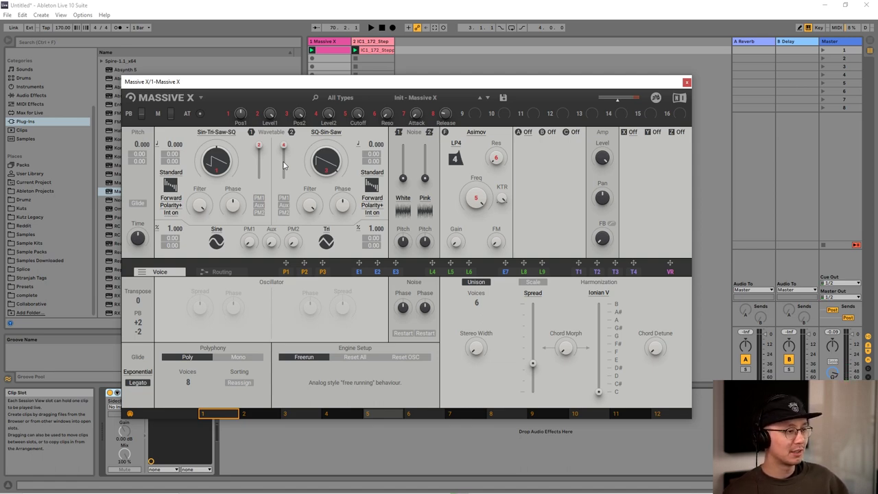
# Step: Route envelope E2 to the Asimov LP4 filter cutoff and give it a short, gentle decay
pyautogui.click(382, 273)
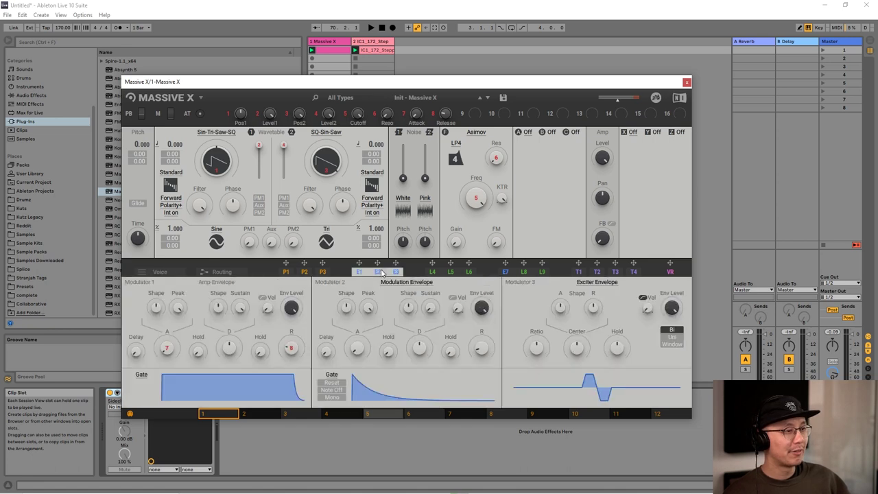
pyautogui.click(476, 197)
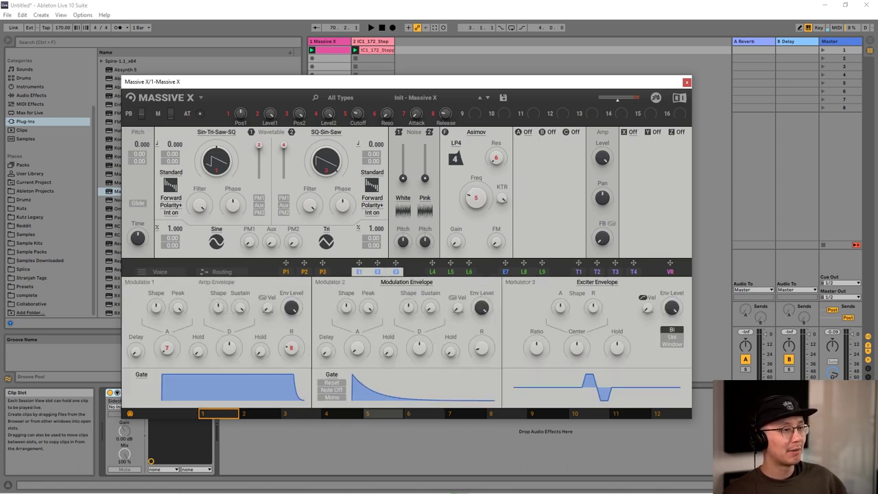
pyautogui.moveTo(476, 197); pyautogui.dragTo(476, 198)
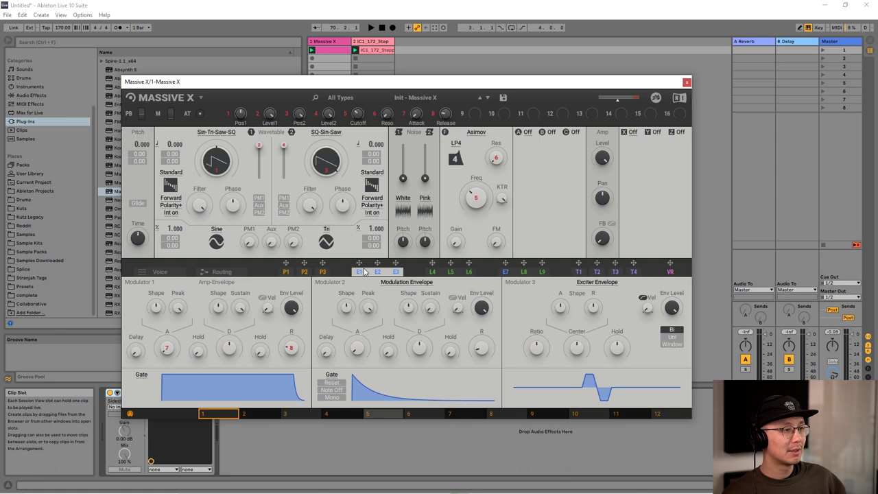
pyautogui.moveTo(378, 264); pyautogui.dragTo(468, 216)
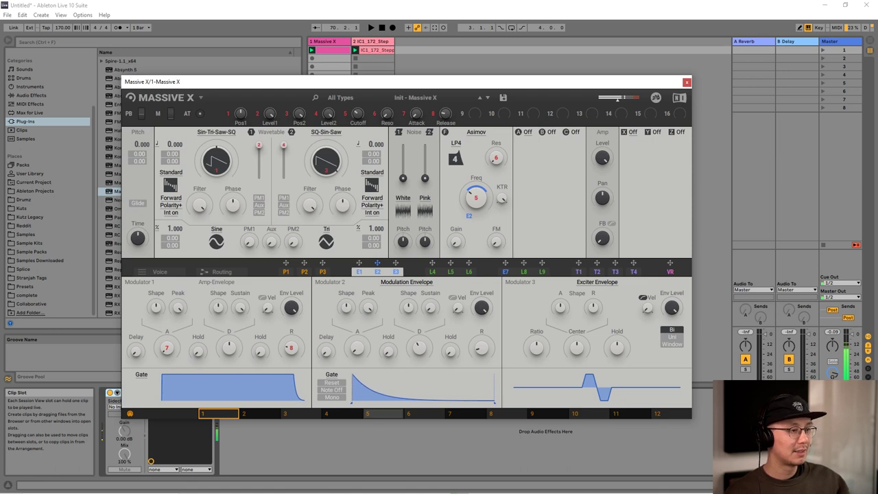
pyautogui.moveTo(494, 400); pyautogui.dragTo(472, 402)
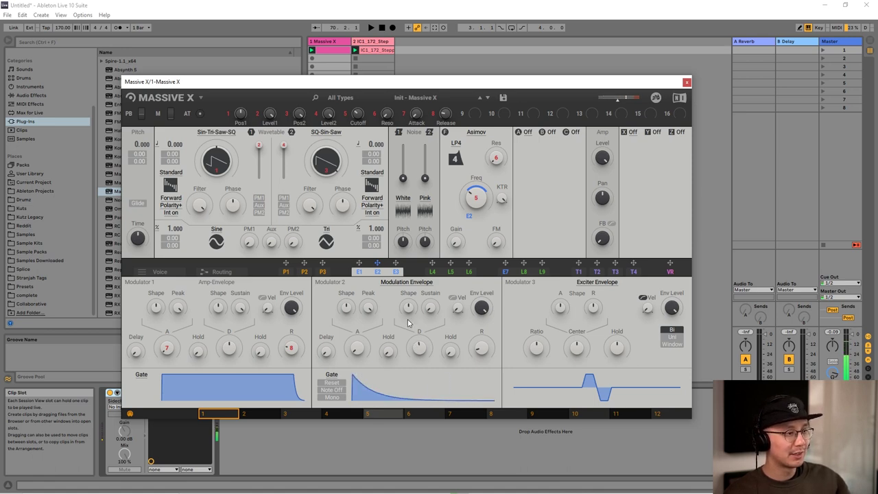
pyautogui.moveTo(408, 308); pyautogui.dragTo(408, 292)
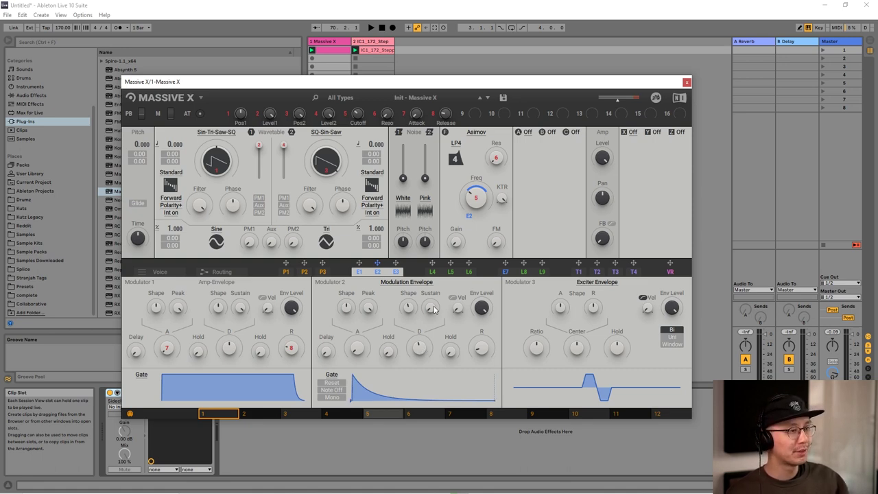
# Step: Load the Formant wavetable Aggrogut into Oscillator 1 and mute Oscillator 2 to hear it alone
pyautogui.click(220, 134)
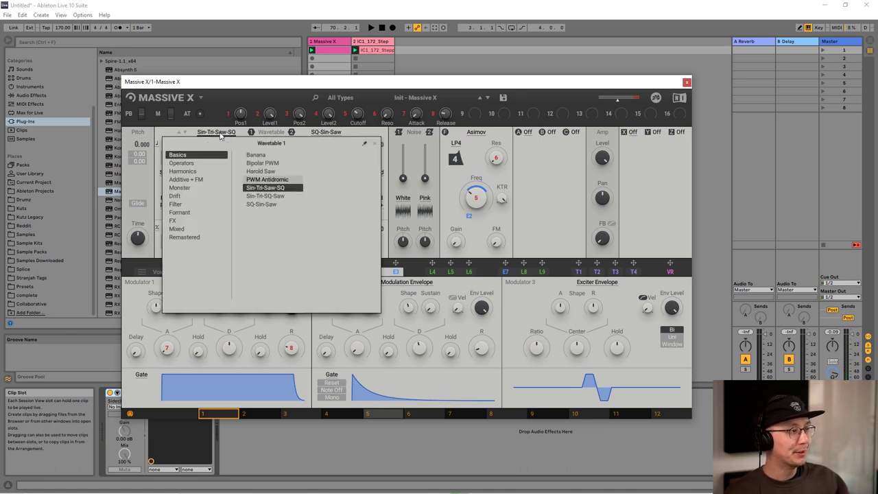
pyautogui.click(192, 218)
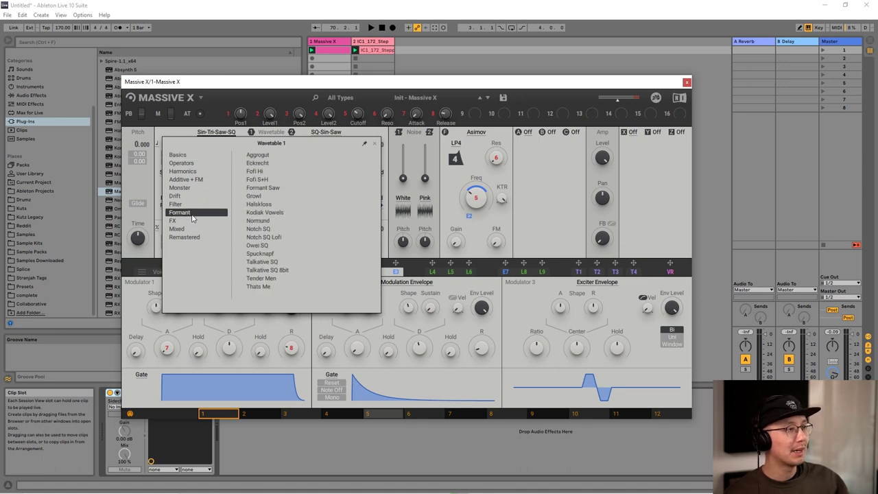
pyautogui.click(272, 157)
pyautogui.click(271, 157)
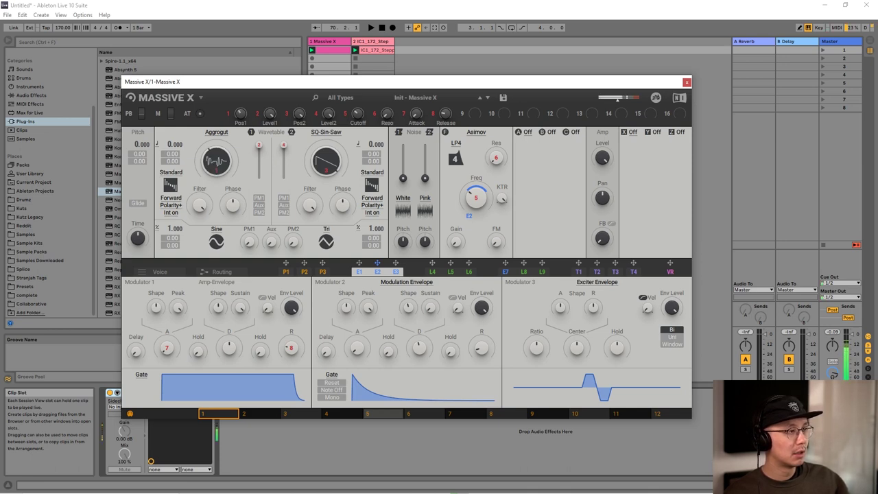
pyautogui.click(292, 132)
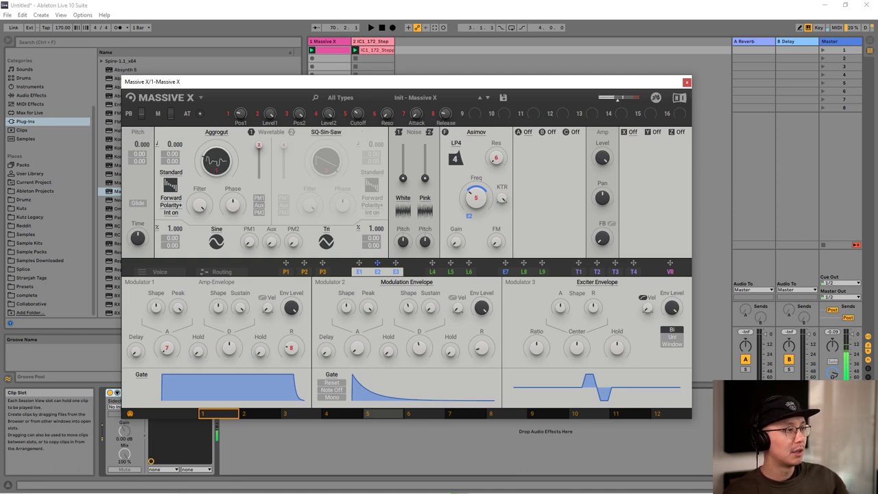
# Step: Audition Eckrecht, Fofi Hi, Fofi S+H and Formant Saw, load Growl, and re-enable Oscillator 2
pyautogui.click(217, 132)
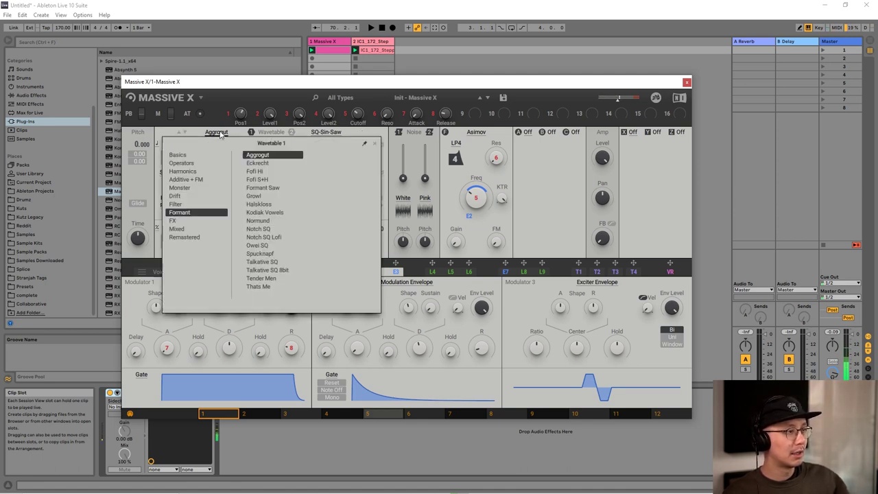
pyautogui.click(257, 163)
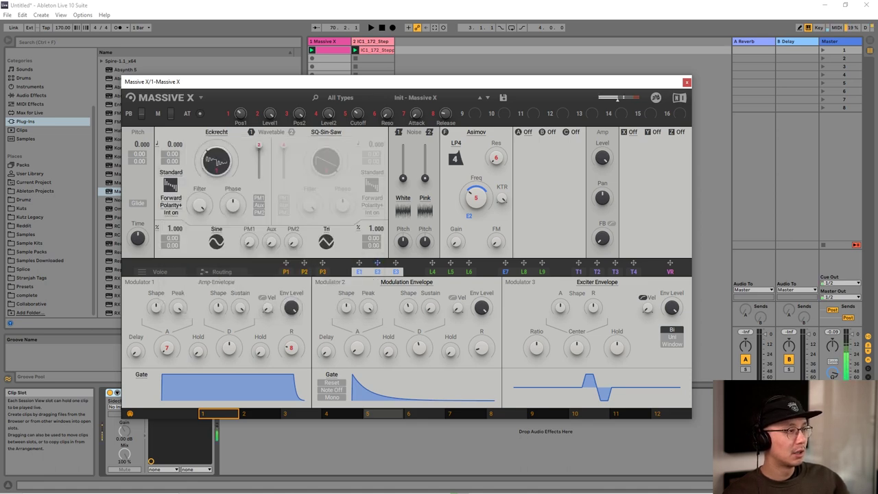
pyautogui.click(217, 132)
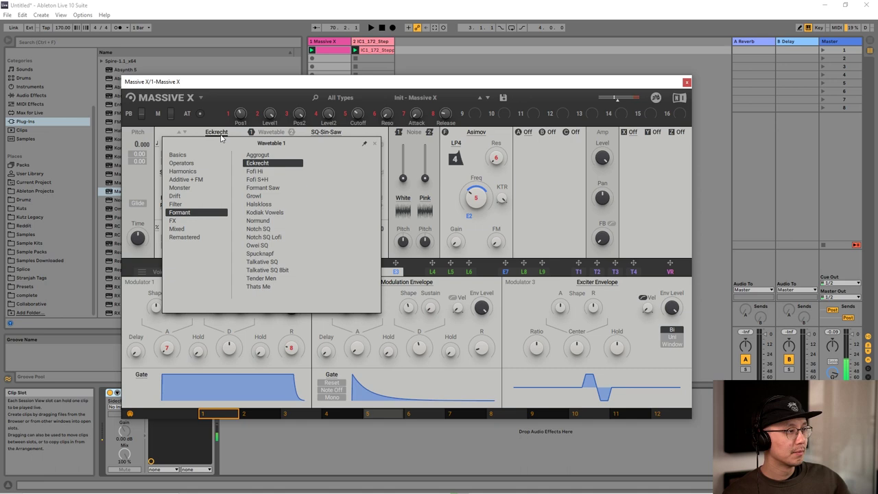
pyautogui.click(261, 172)
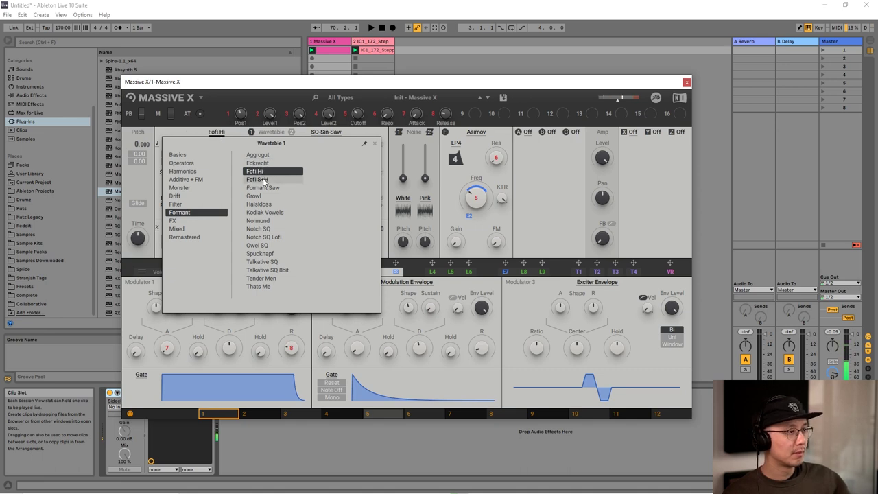
pyautogui.click(259, 179)
pyautogui.click(261, 187)
pyautogui.click(255, 196)
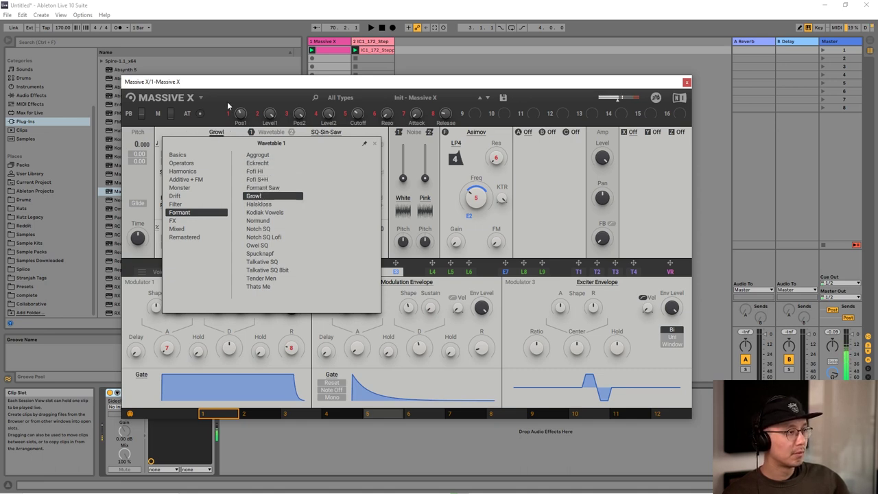
pyautogui.click(219, 96)
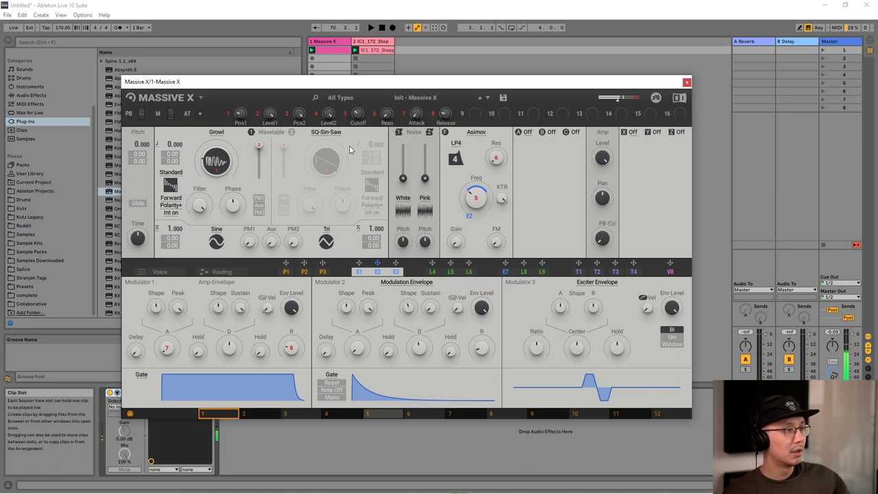
pyautogui.click(291, 132)
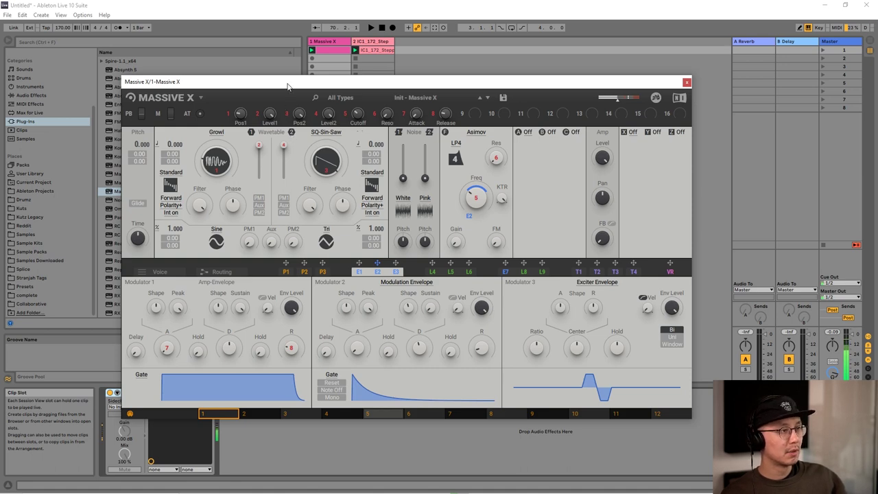
# Step: Move the Massive X window aside and dismiss insert slot B's effect list without choosing
pyautogui.moveTo(290, 84); pyautogui.dragTo(401, 55)
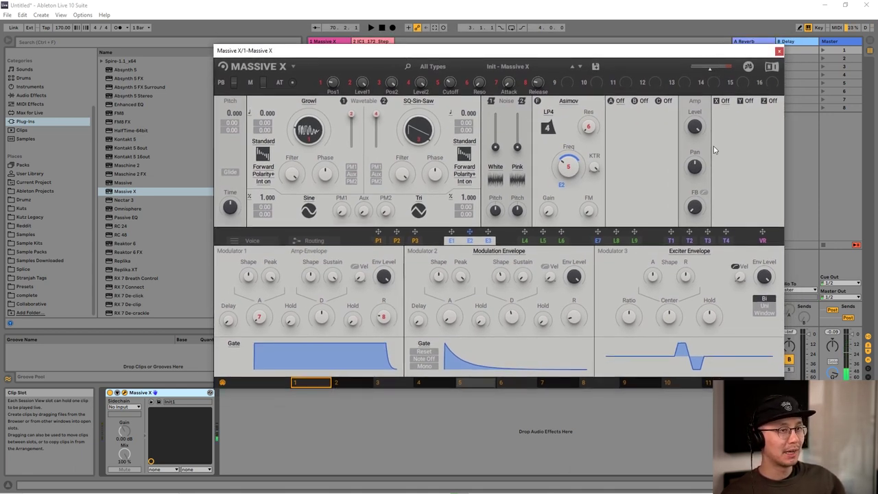
pyautogui.click(644, 102)
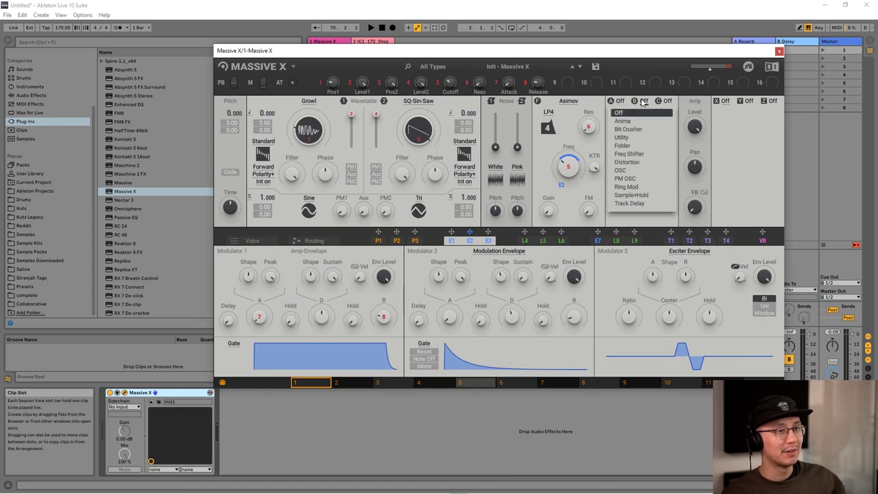
pyautogui.click(645, 230)
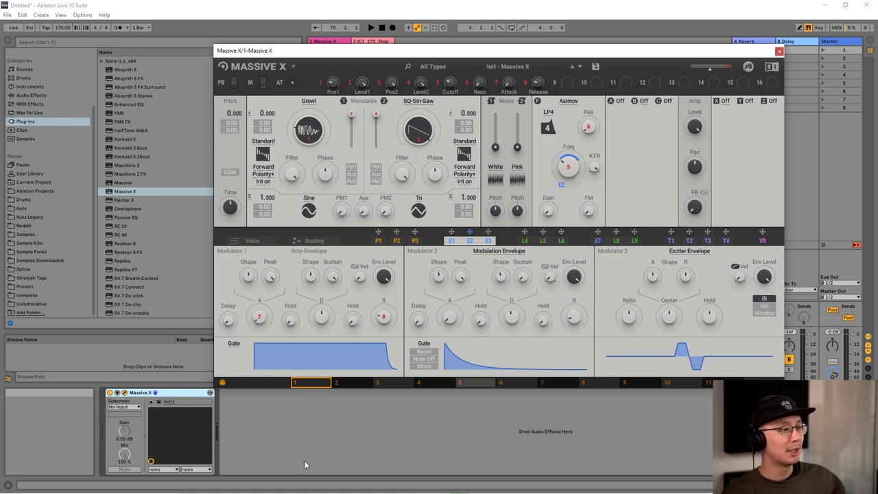
pyautogui.moveTo(393, 53); pyautogui.dragTo(510, 63)
# Step: Add Devastor2 after Massive X and browse its presets, settling on 303 Roars
pyautogui.scroll(3, 132, 82)
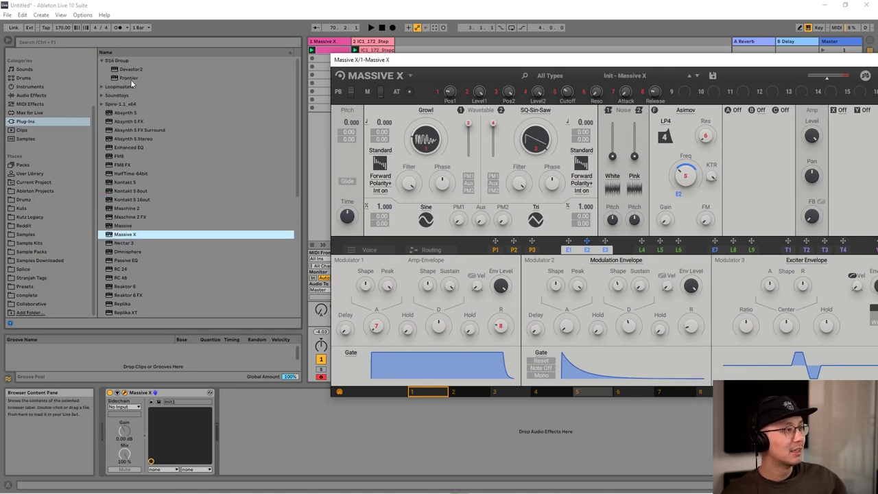
pyautogui.moveTo(126, 71); pyautogui.dragTo(288, 458)
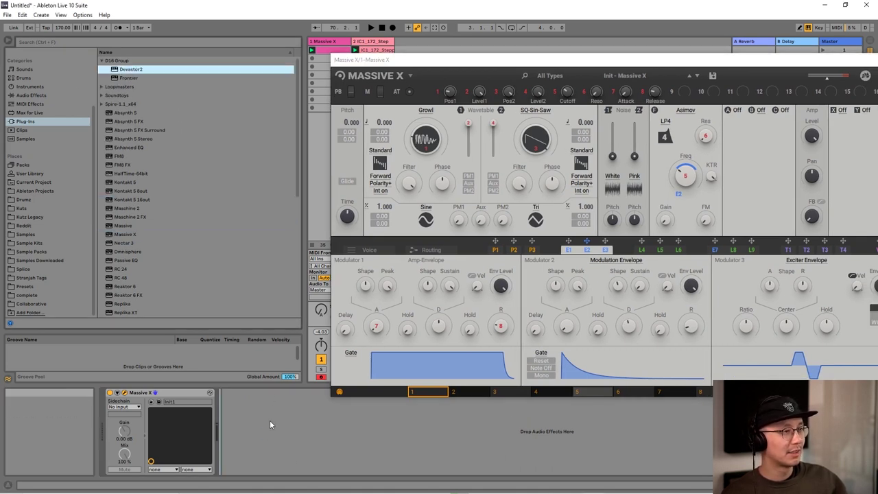
pyautogui.moveTo(507, 71); pyautogui.dragTo(318, 125)
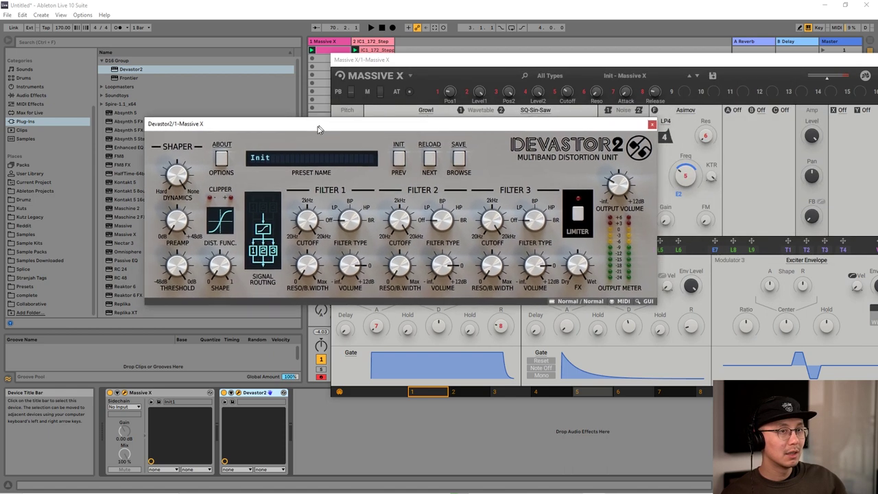
pyautogui.click(426, 160)
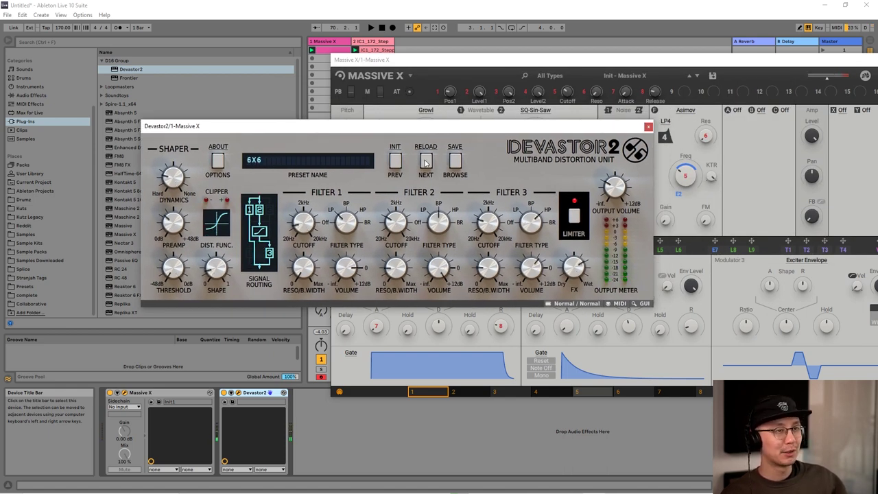
pyautogui.click(425, 161)
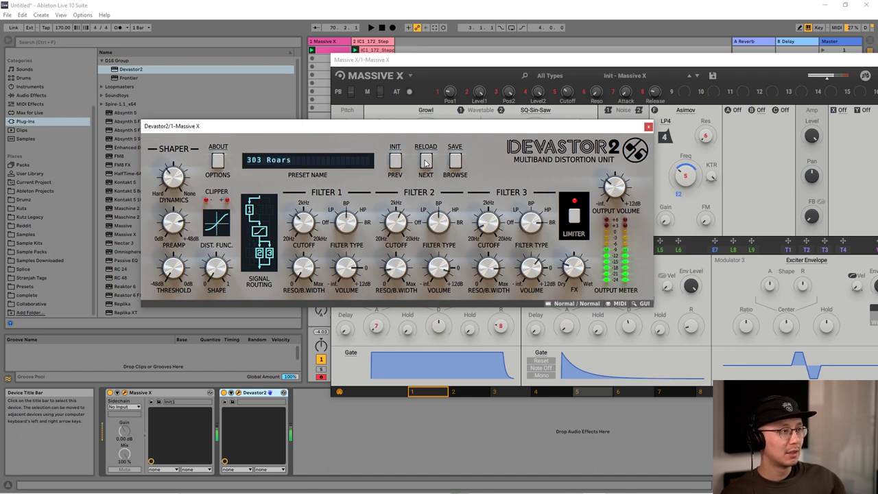
pyautogui.click(425, 160)
pyautogui.click(425, 160)
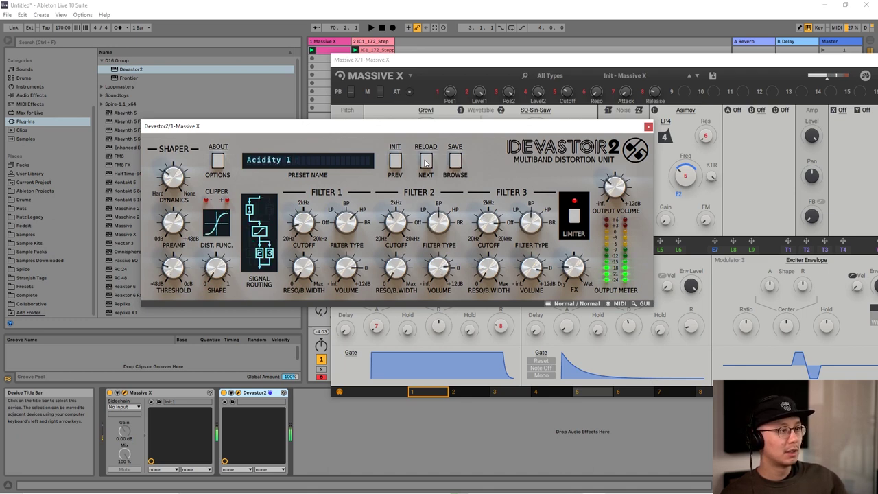
pyautogui.click(395, 160)
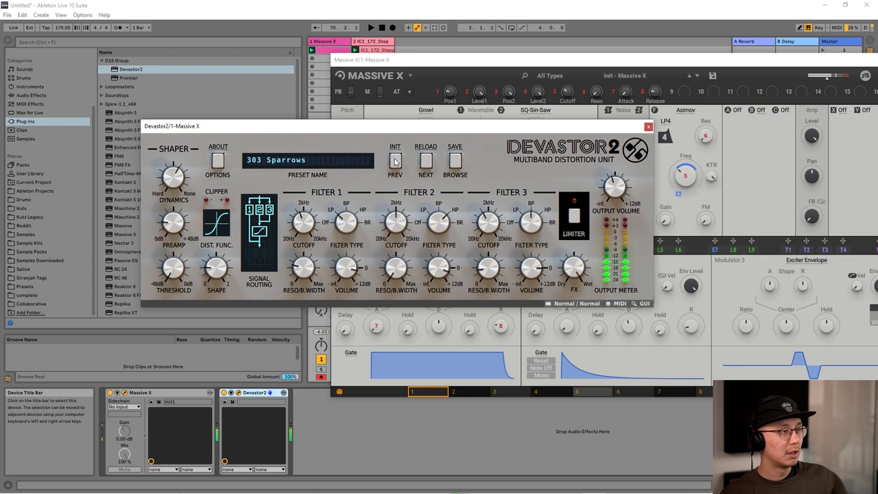
pyautogui.click(395, 161)
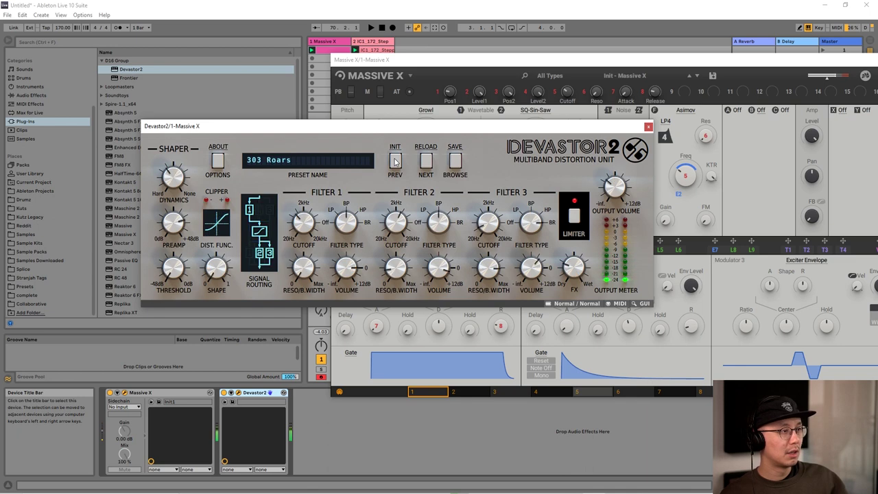
# Step: Close Devastor2, load Monster > Gorilla Female into Oscillator 2, then close Massive X
pyautogui.click(647, 128)
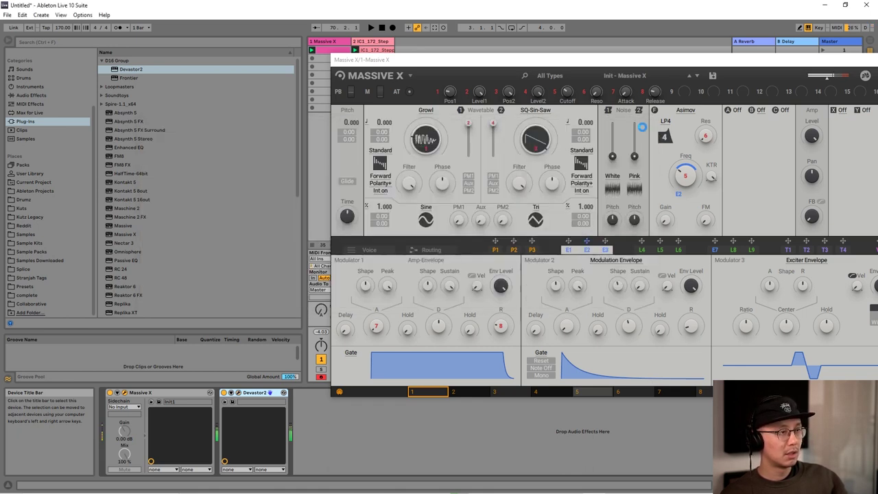
pyautogui.moveTo(442, 64); pyautogui.dragTo(314, 88)
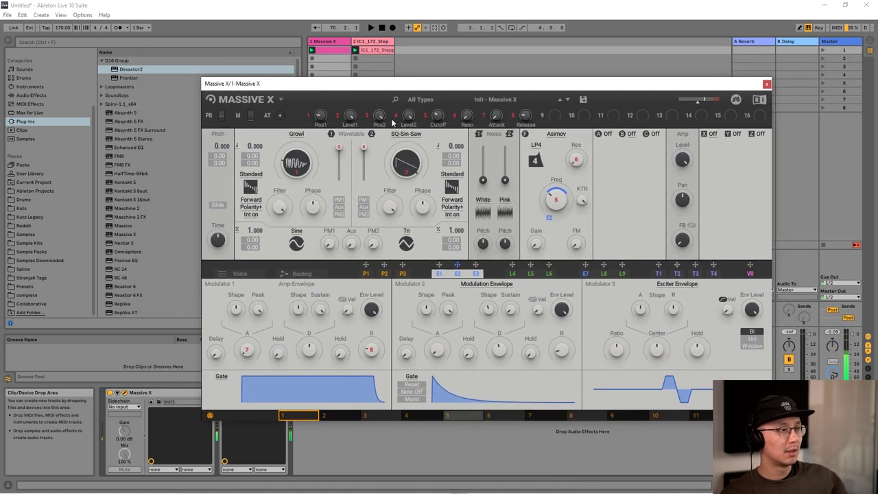
pyautogui.click(405, 134)
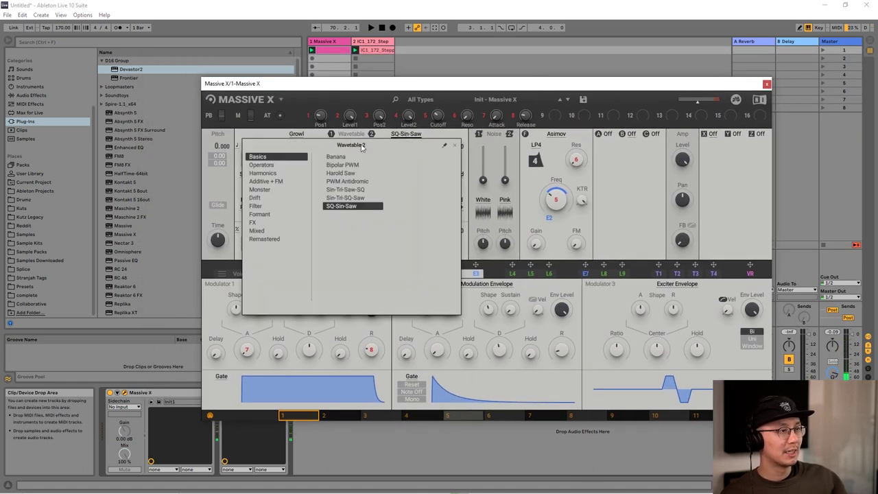
pyautogui.click(261, 190)
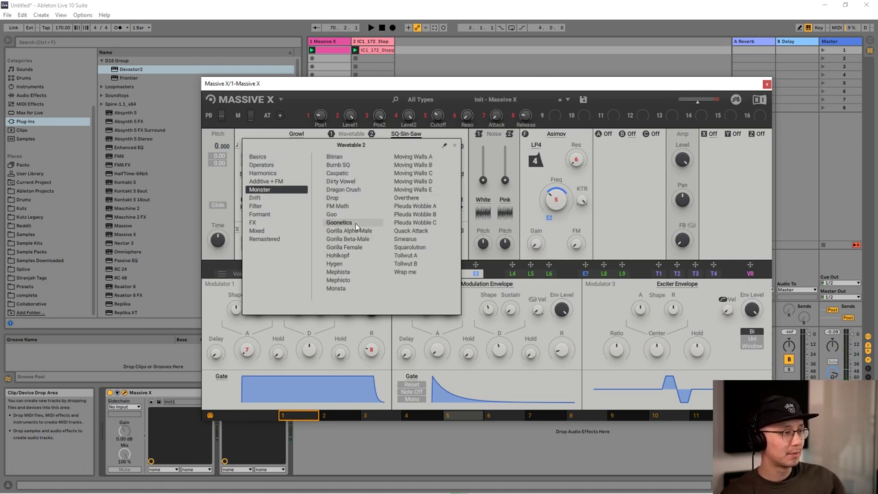
pyautogui.click(357, 248)
pyautogui.click(357, 248)
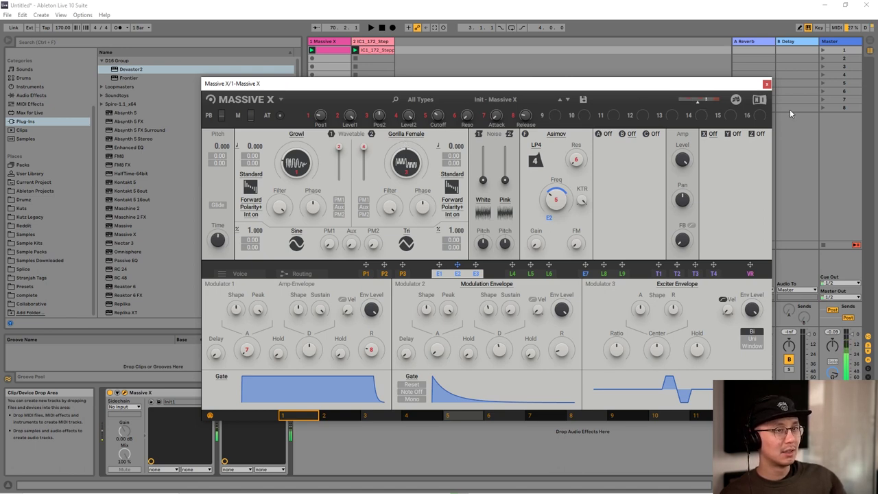
pyautogui.click(766, 84)
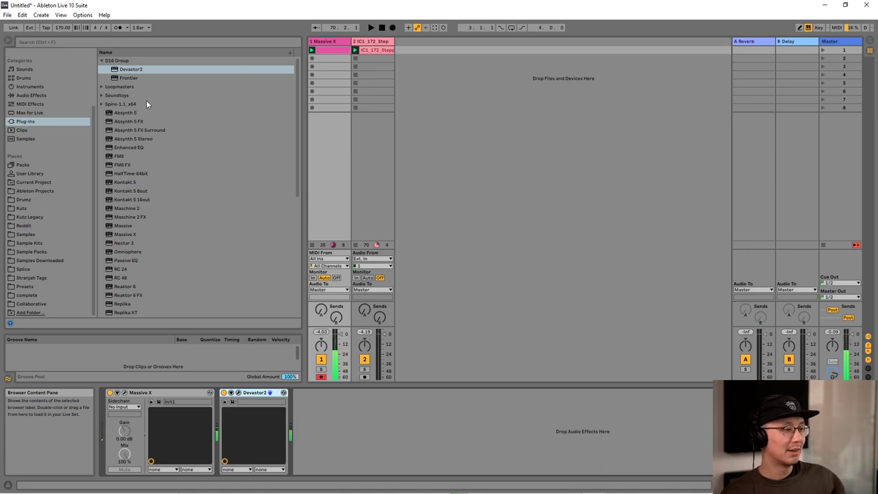
# Step: Add a Delay after Devastor2 in Time mode: 206 ms, 53% feedback, 17% dry/wet
pyautogui.click(39, 94)
pyautogui.moveTo(116, 148)
pyautogui.mouseDown()
pyautogui.moveTo(305, 315)
pyautogui.moveTo(367, 431)
pyautogui.mouseUp()
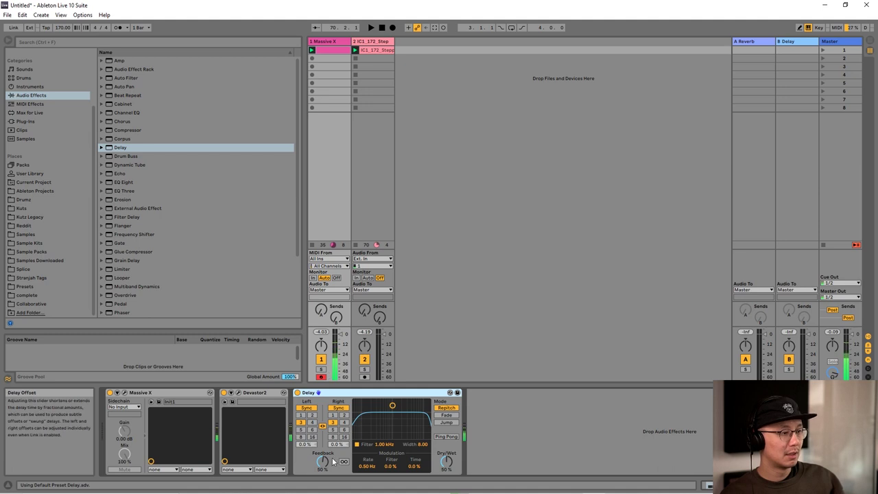
pyautogui.click(338, 408)
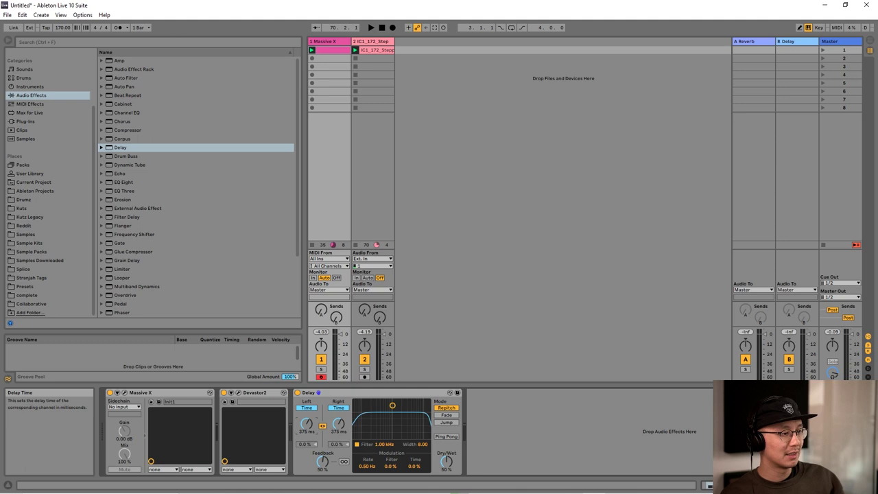
pyautogui.moveTo(306, 423); pyautogui.dragTo(317, 468)
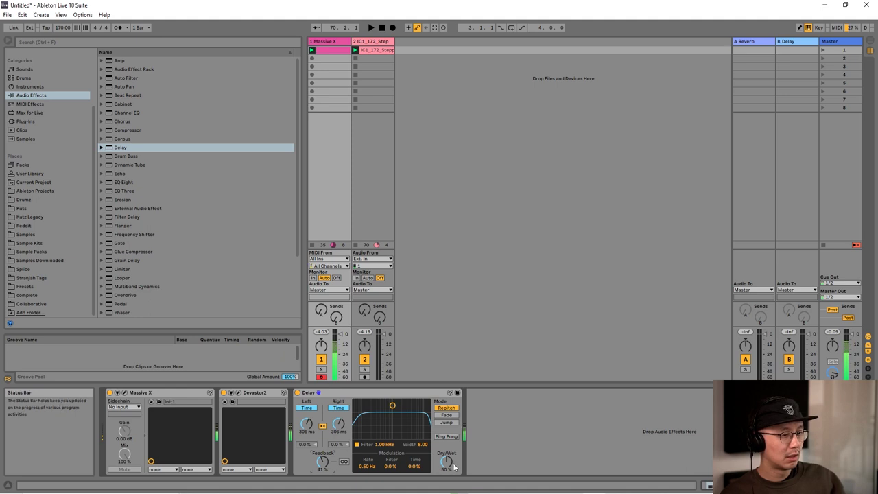
pyautogui.moveTo(453, 465); pyautogui.dragTo(453, 479)
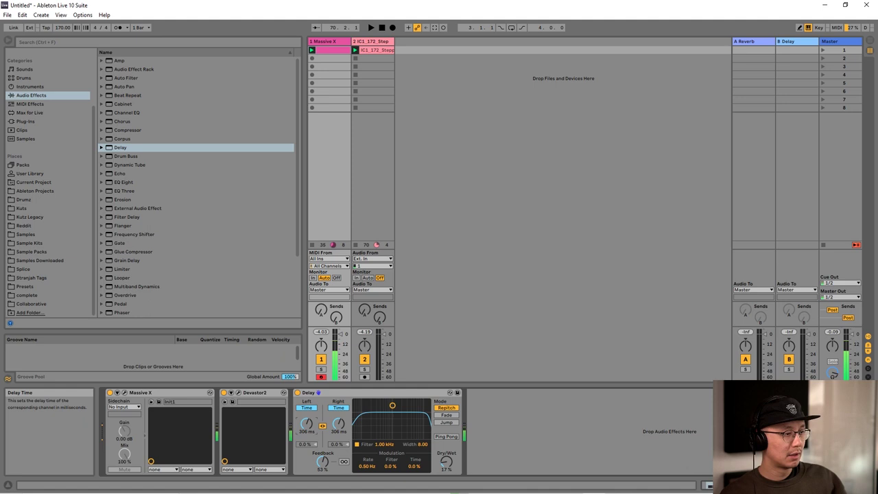
# Step: Unlink the Delay's stereo times and set the right echo to 350 ms in Time mode
pyautogui.click(323, 426)
pyautogui.click(321, 426)
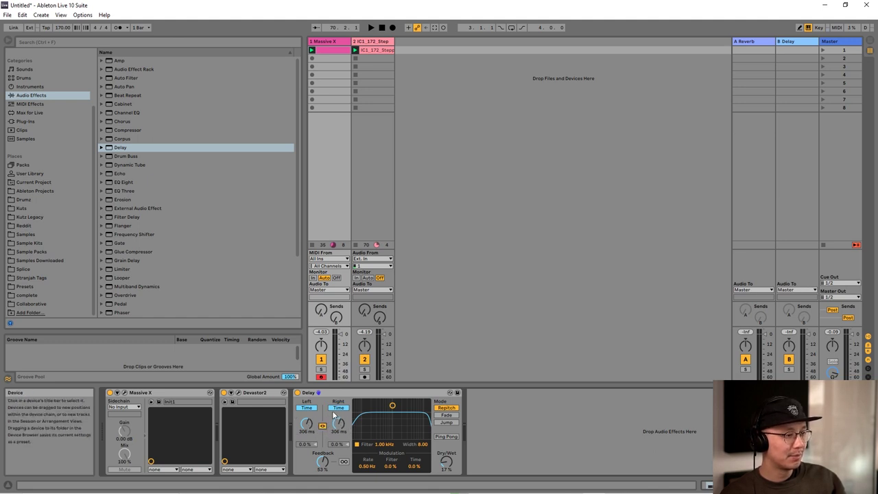
pyautogui.click(336, 409)
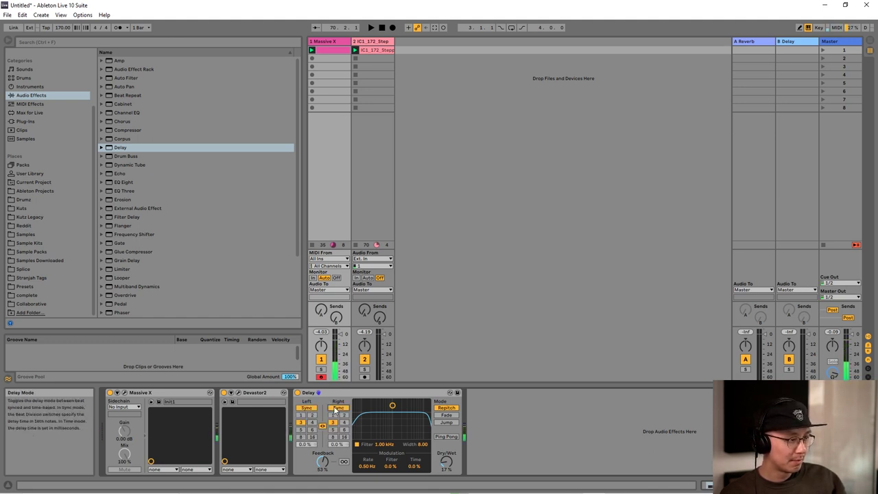
pyautogui.click(336, 409)
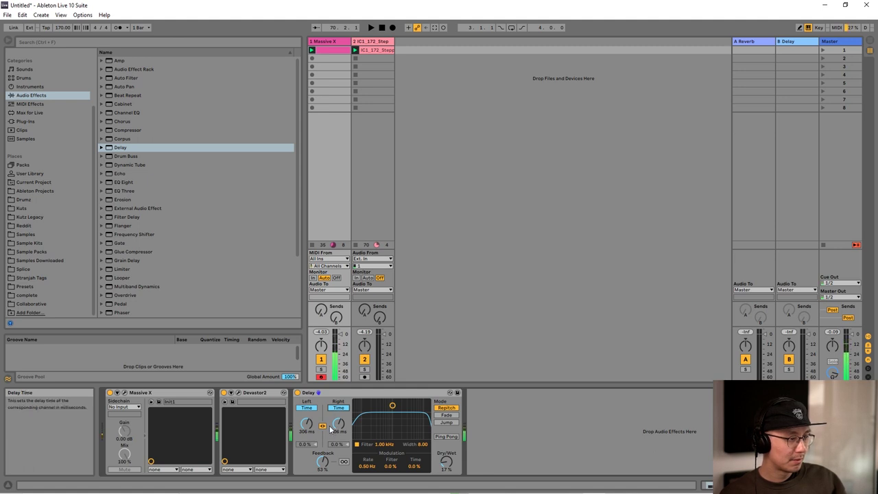
pyautogui.click(322, 426)
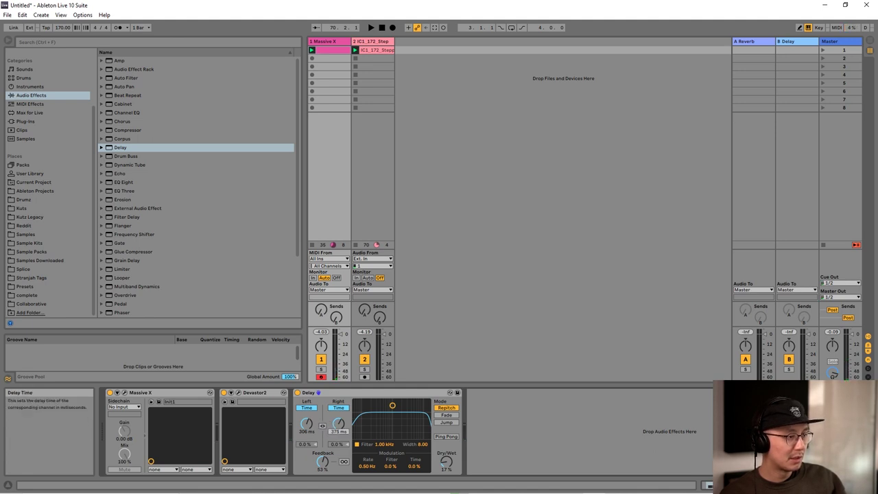
pyautogui.click(338, 407)
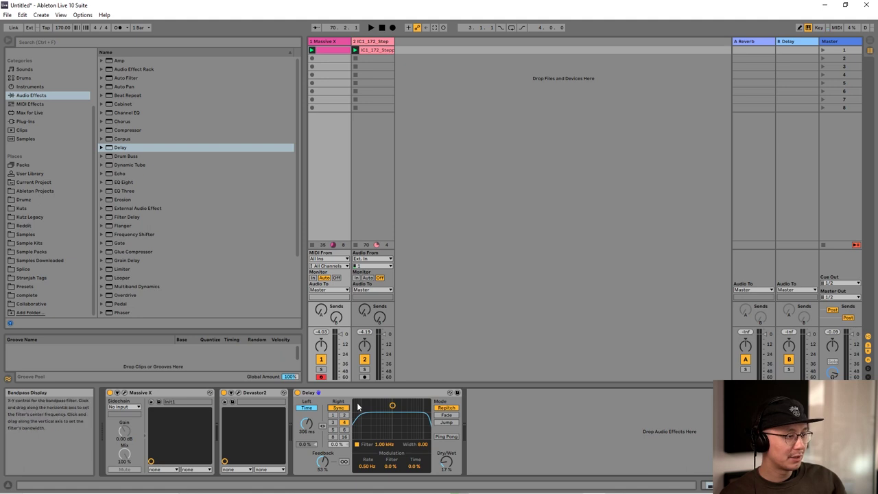
pyautogui.click(341, 408)
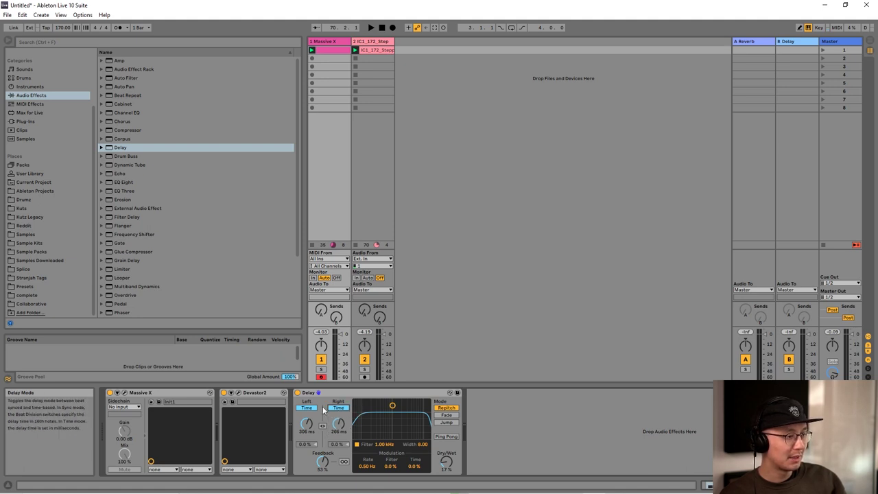
pyautogui.moveTo(338, 424); pyautogui.dragTo(338, 418)
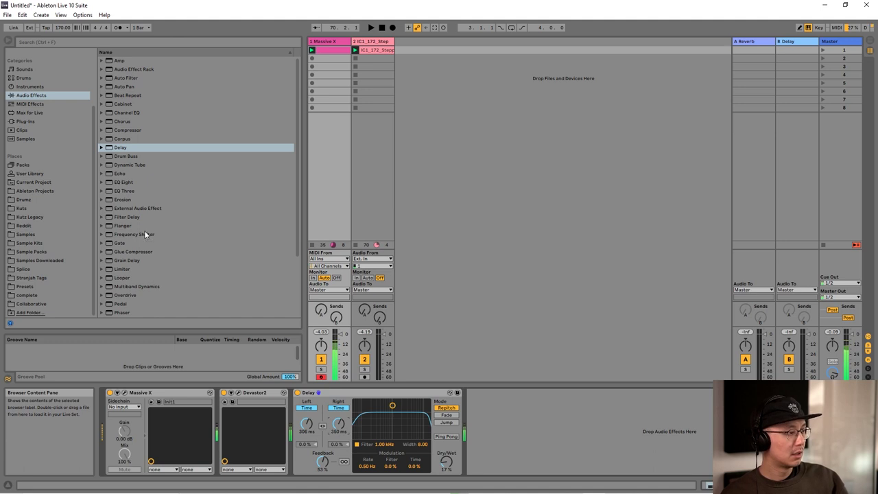
# Step: Add ValhallaVintageVerb from Plug-Ins after the Delay and reposition its window
pyautogui.click(31, 122)
pyautogui.scroll(-15, 274, 257)
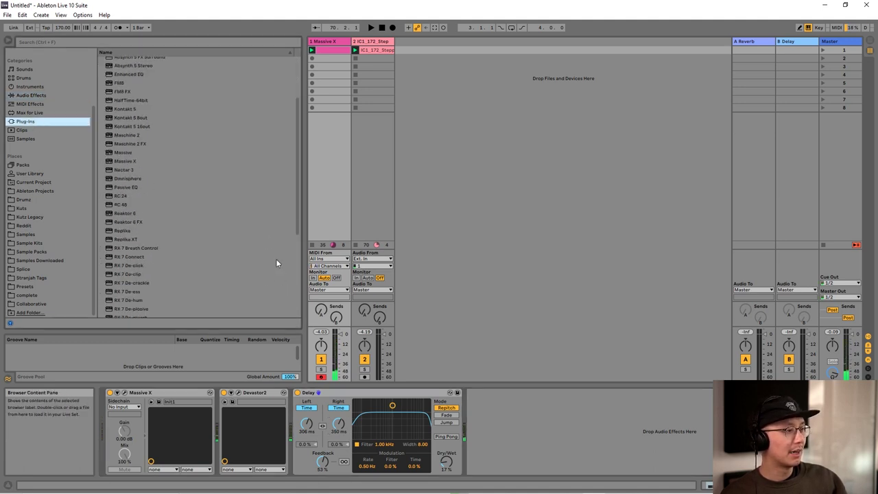
pyautogui.moveTo(140, 277); pyautogui.dragTo(583, 443)
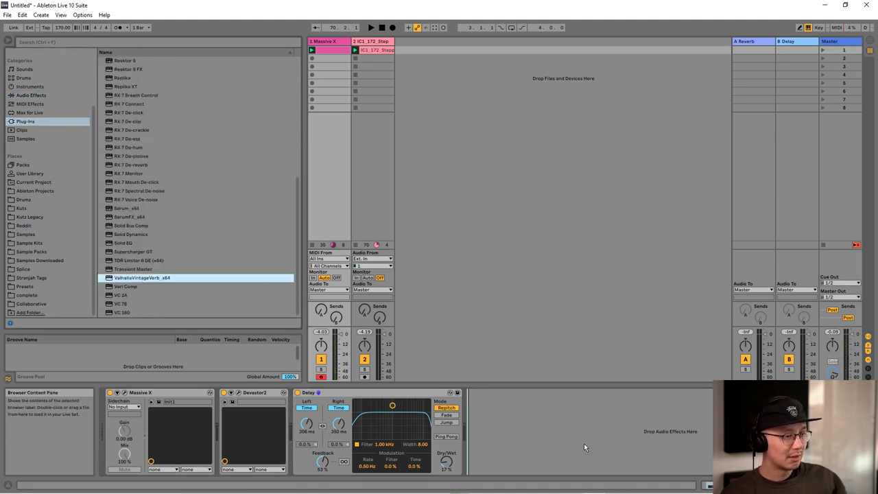
pyautogui.moveTo(449, 100); pyautogui.dragTo(548, 188)
# Step: Set the reverb to under 10% mix, 390 Hz low cut, 2.46 s decay, 60.4% size, then close it
pyautogui.moveTo(339, 264); pyautogui.dragTo(349, 374)
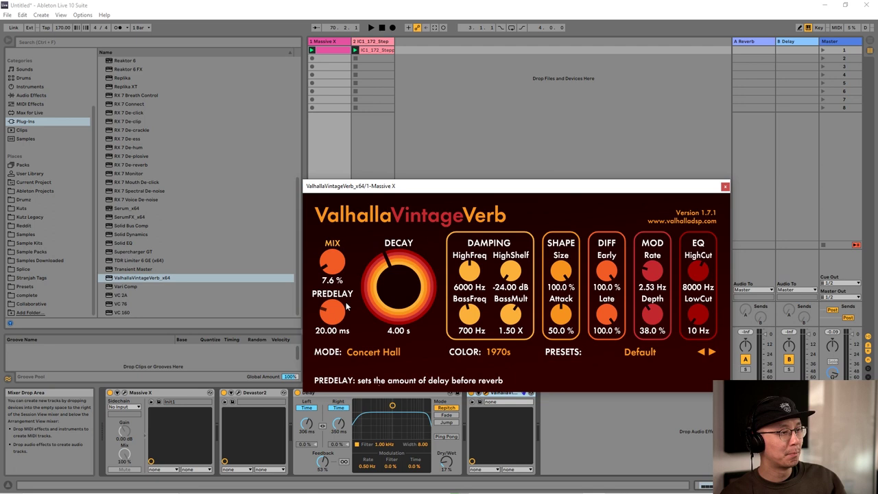
pyautogui.scroll(2, 336, 259)
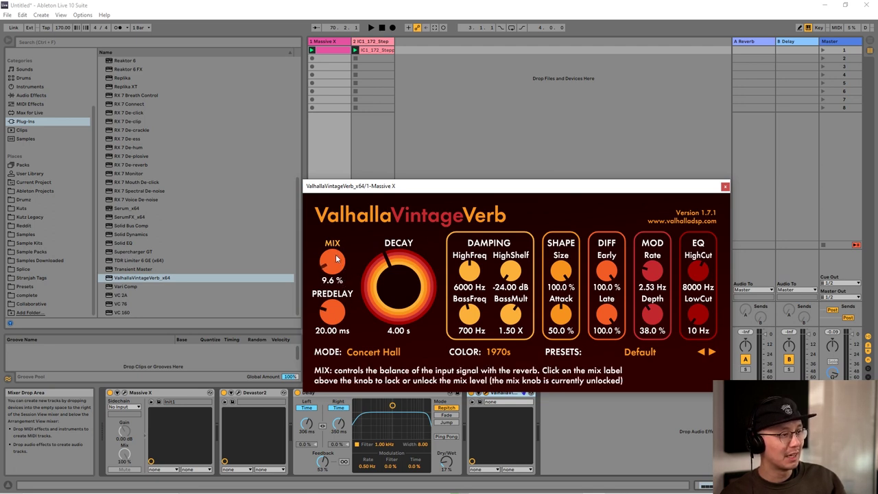
pyautogui.moveTo(698, 316)
pyautogui.mouseDown()
pyautogui.moveTo(701, 306)
pyautogui.moveTo(695, 334)
pyautogui.moveTo(694, 310)
pyautogui.mouseUp()
pyautogui.moveTo(386, 272); pyautogui.dragTo(382, 295)
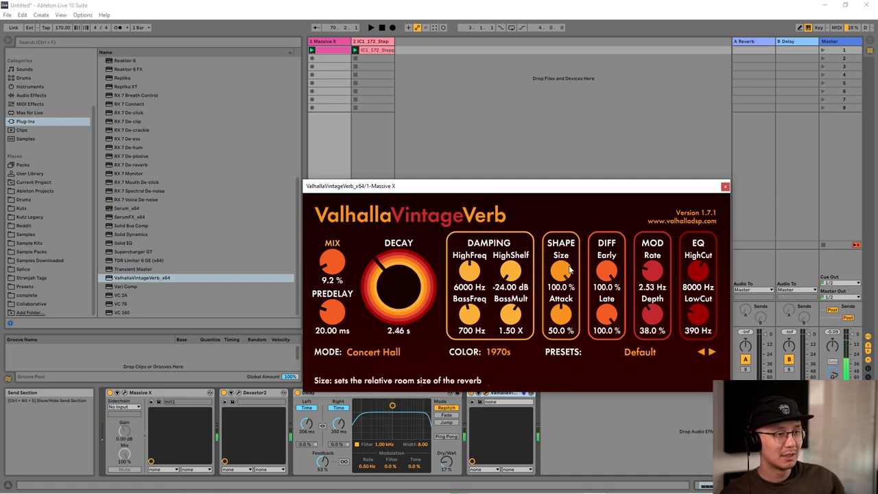
pyautogui.moveTo(561, 271); pyautogui.dragTo(561, 292)
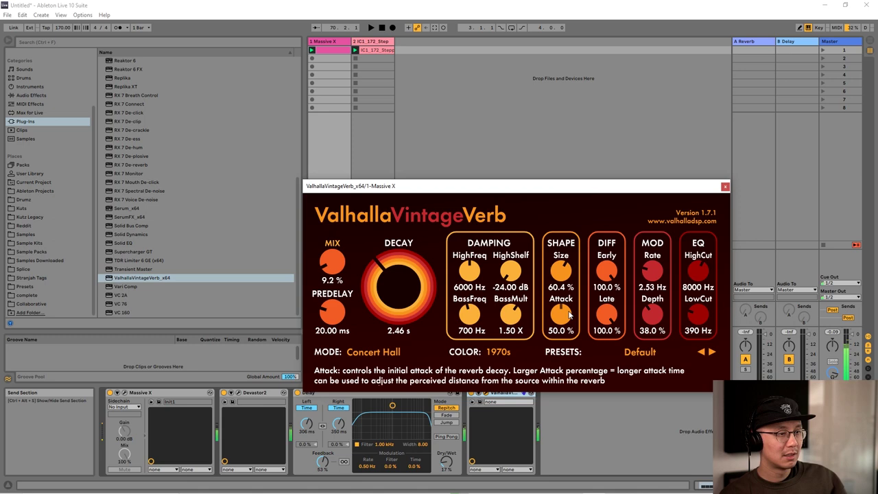
pyautogui.click(725, 186)
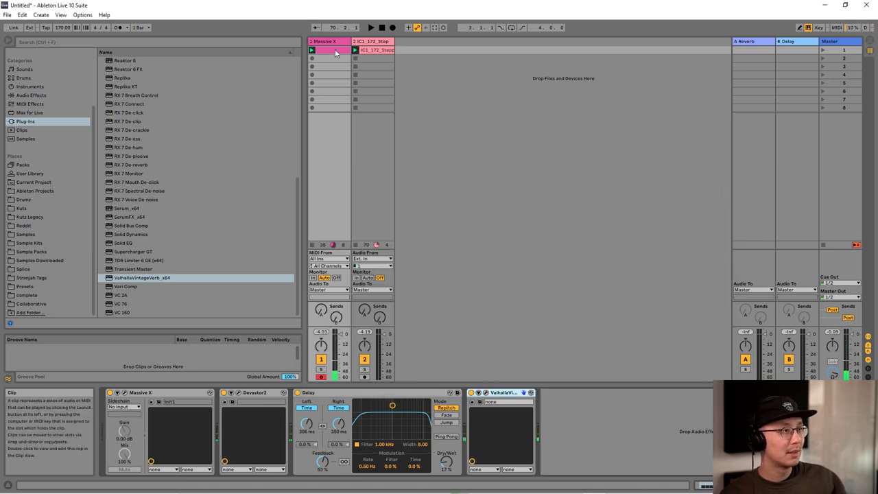
# Step: View the Massive X and drum loop clips and start playback
pyautogui.click(333, 52)
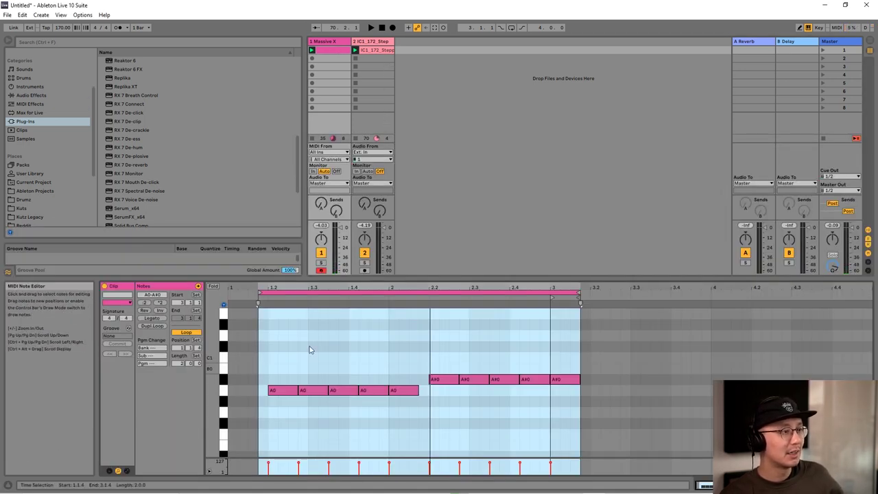
pyautogui.click(383, 51)
pyautogui.press('space')
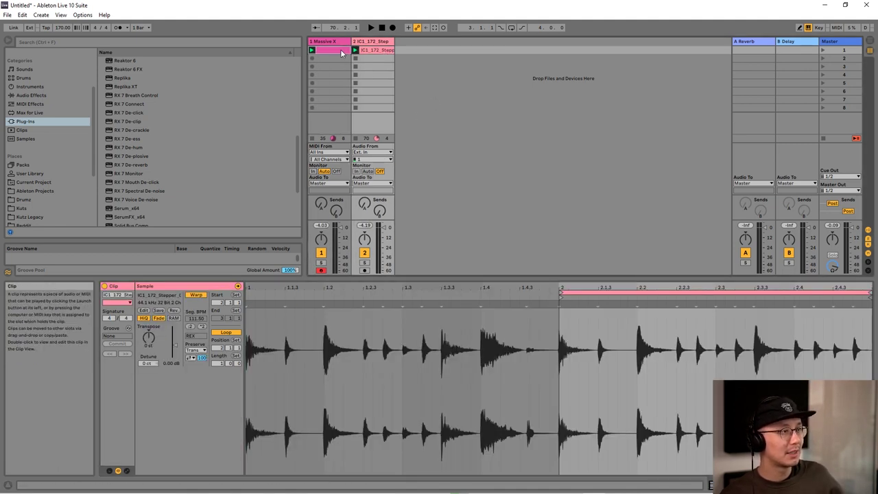
pyautogui.click(340, 50)
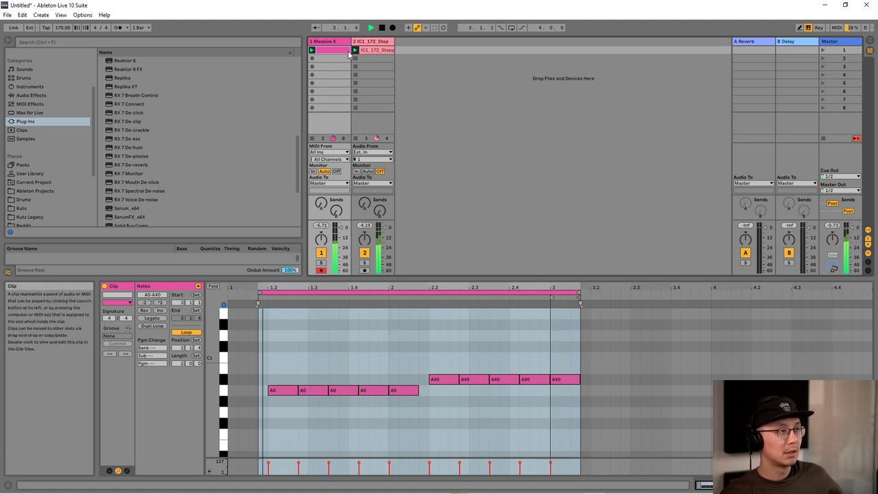
# Step: Show the Massive X track's device chain and reopen the synth window higher on screen
pyautogui.click(327, 43)
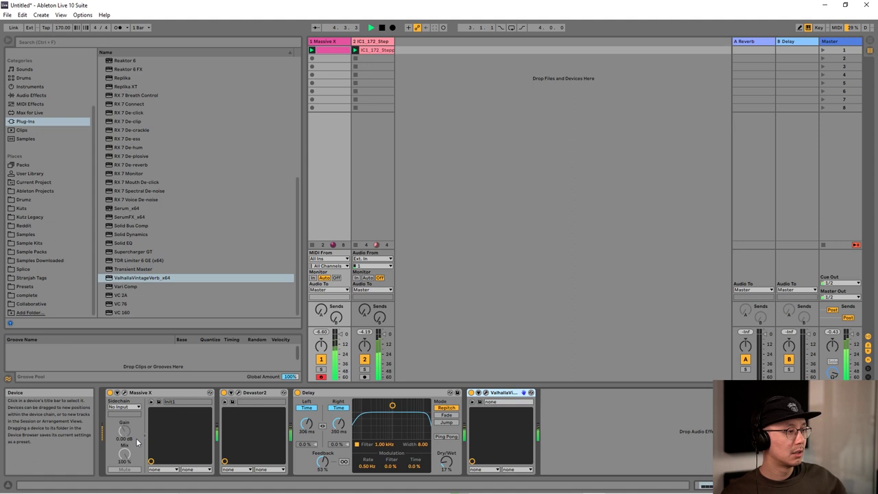
pyautogui.click(134, 387)
pyautogui.moveTo(583, 84); pyautogui.dragTo(607, 57)
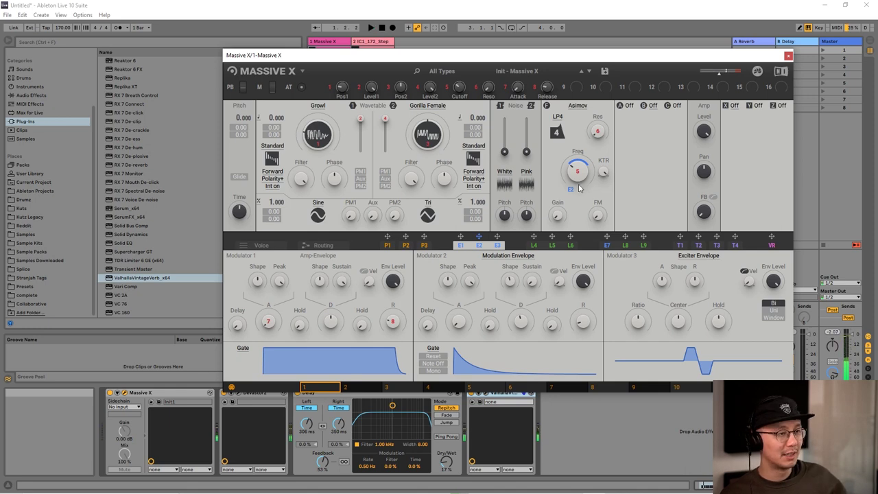
# Step: Start playback and load Distortion into Massive X's second FX slot (B)
pyautogui.moveTo(558, 58); pyautogui.dragTo(480, 47)
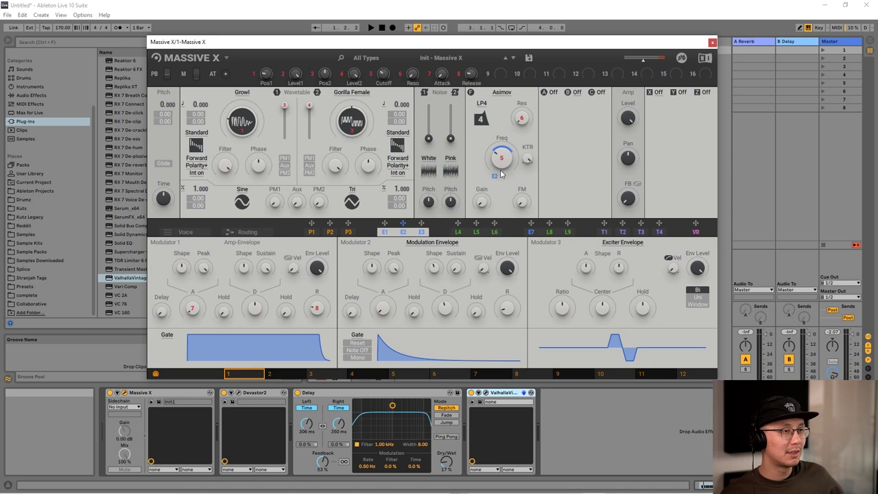
pyautogui.press('space')
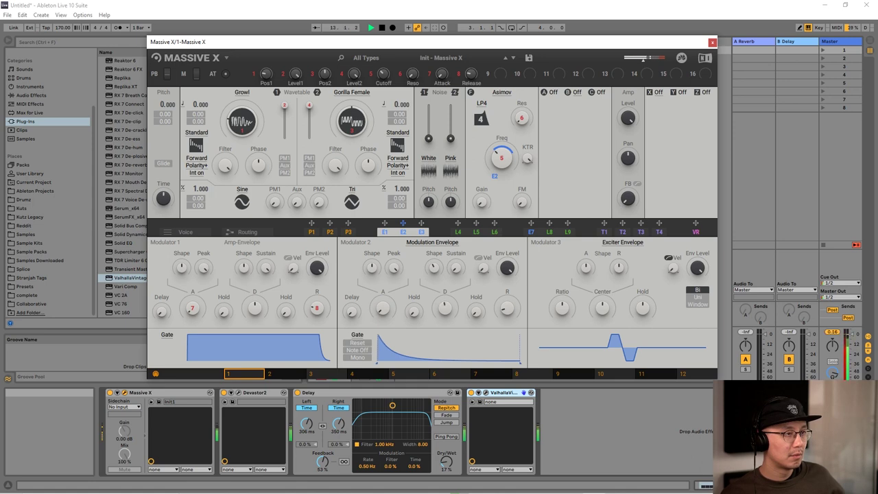
pyautogui.click(576, 92)
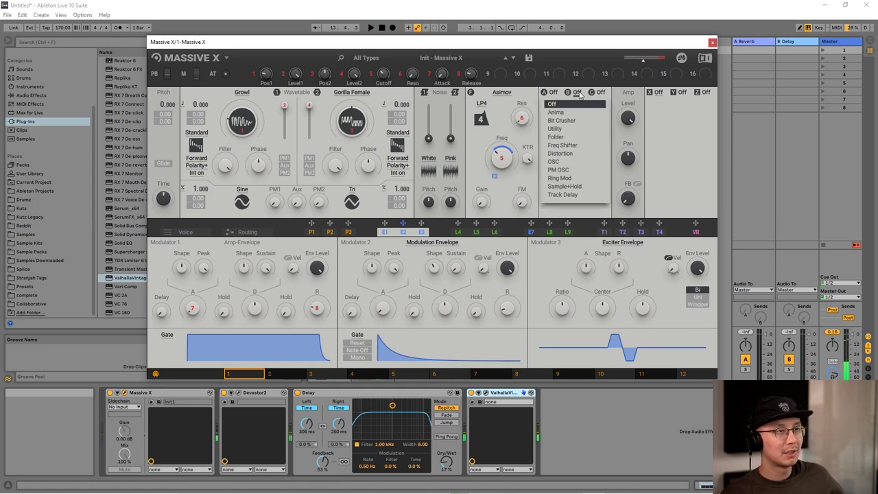
pyautogui.click(570, 154)
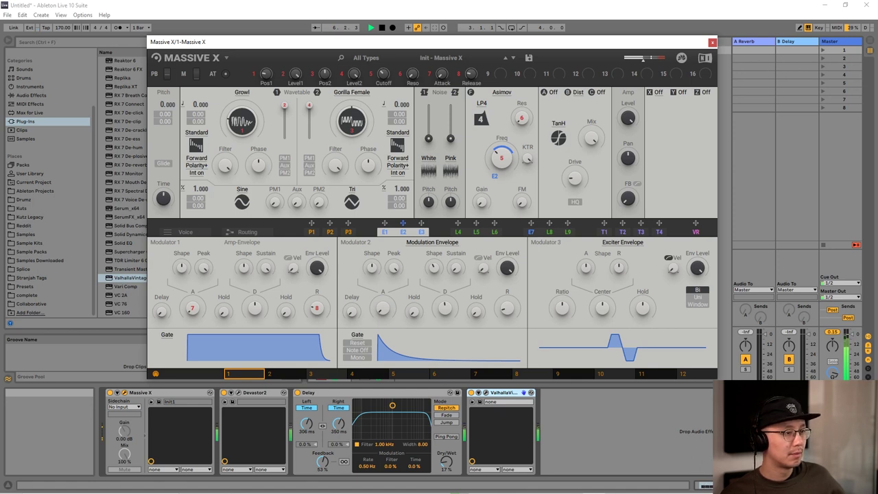
# Step: Audition more white noise and reset it, then close the Massive X window
pyautogui.moveTo(629, 43); pyautogui.dragTo(647, 81)
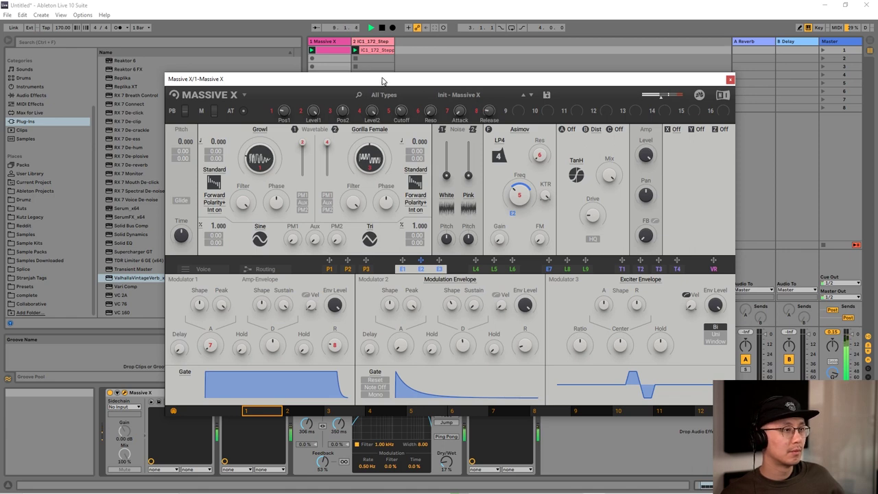
pyautogui.moveTo(381, 83); pyautogui.dragTo(369, 38)
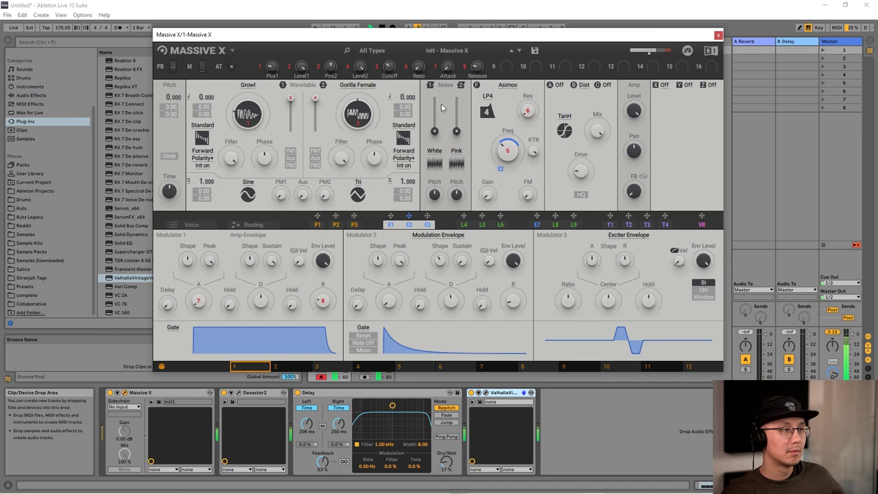
pyautogui.moveTo(434, 130)
pyautogui.mouseDown()
pyautogui.moveTo(434, 103)
pyautogui.moveTo(434, 131)
pyautogui.mouseUp()
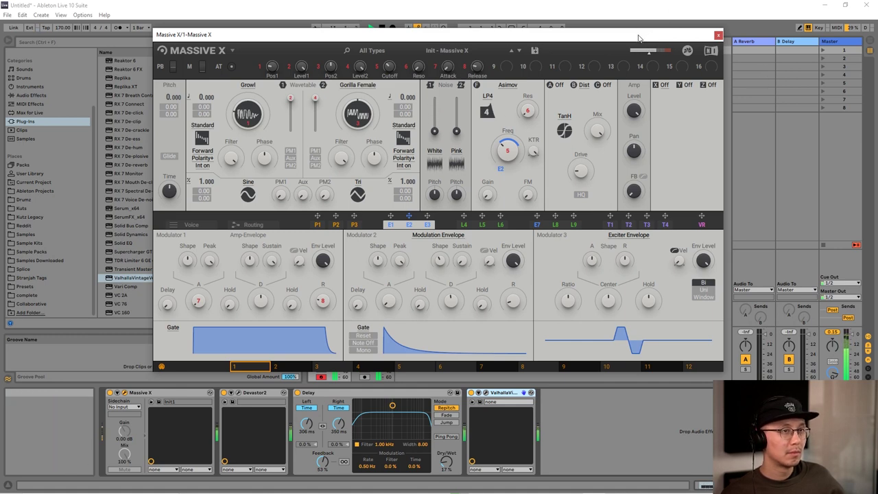
pyautogui.moveTo(640, 36); pyautogui.dragTo(666, 61)
pyautogui.click(744, 63)
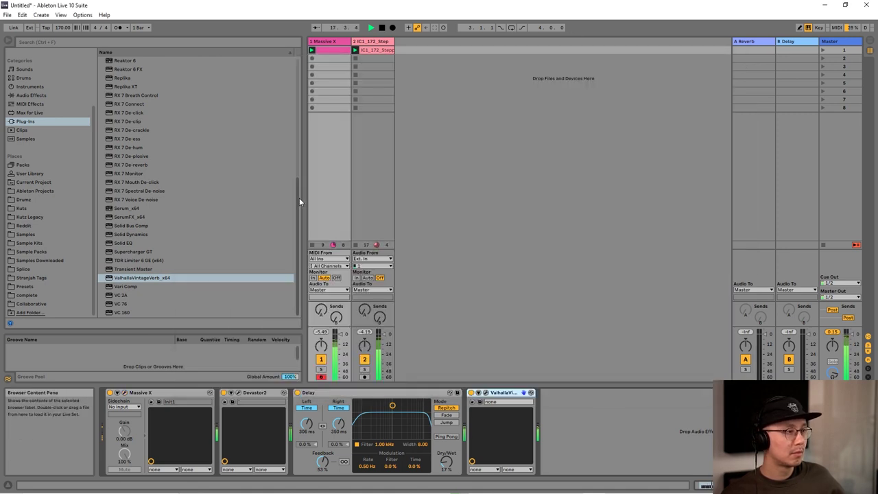
# Step: Insert Erosion from Audio Effects just before Delay, with Amount at 93.3 (Sine, 1.37 kHz)
pyautogui.scroll(3, 292, 164)
pyautogui.click(40, 95)
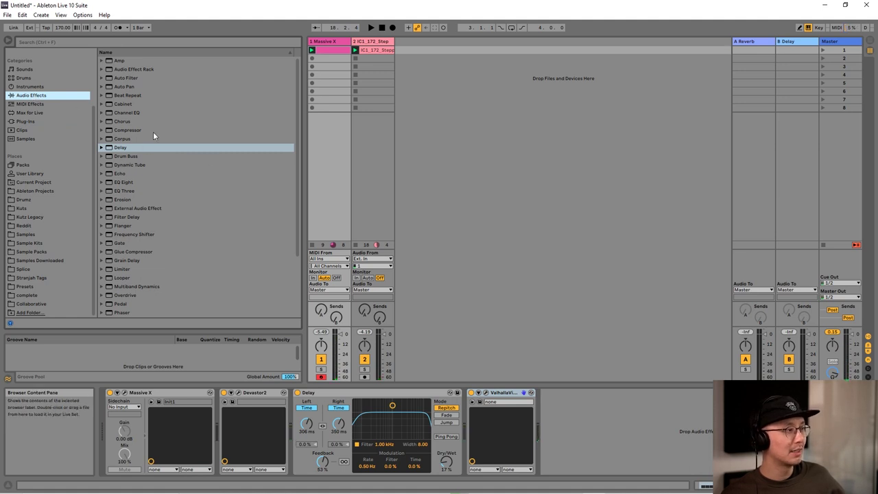
pyautogui.click(117, 199)
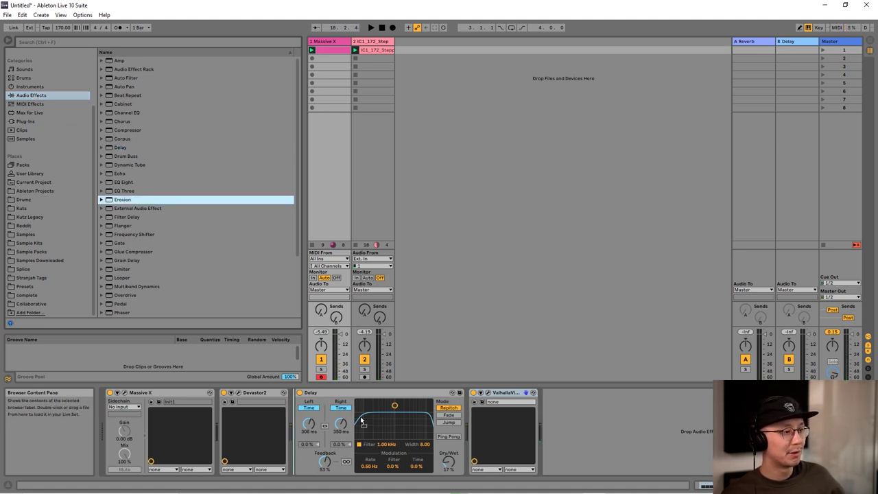
pyautogui.moveTo(304, 421); pyautogui.dragTo(321, 413)
pyautogui.press('space')
pyautogui.moveTo(295, 217); pyautogui.dragTo(296, 292)
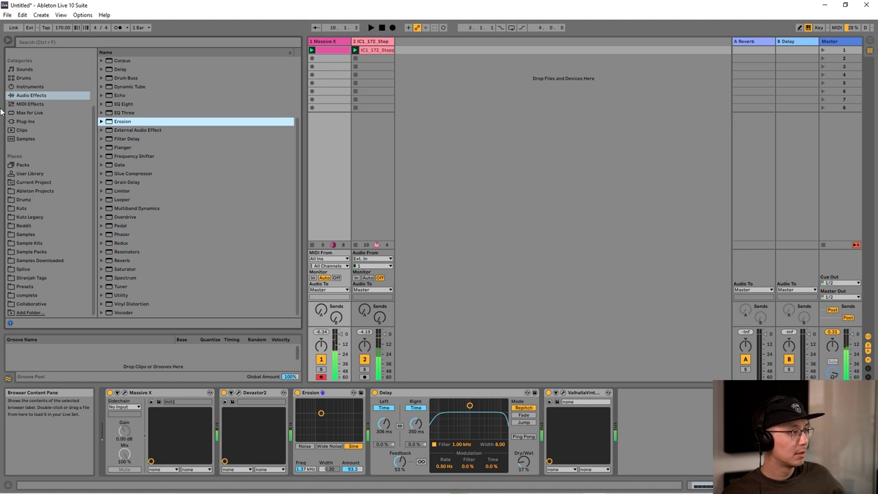
# Step: Drop SerumFX_x64 from Plug-Ins into the chain beside Erosion and move its window up
pyautogui.click(41, 120)
pyautogui.scroll(-5, 184, 200)
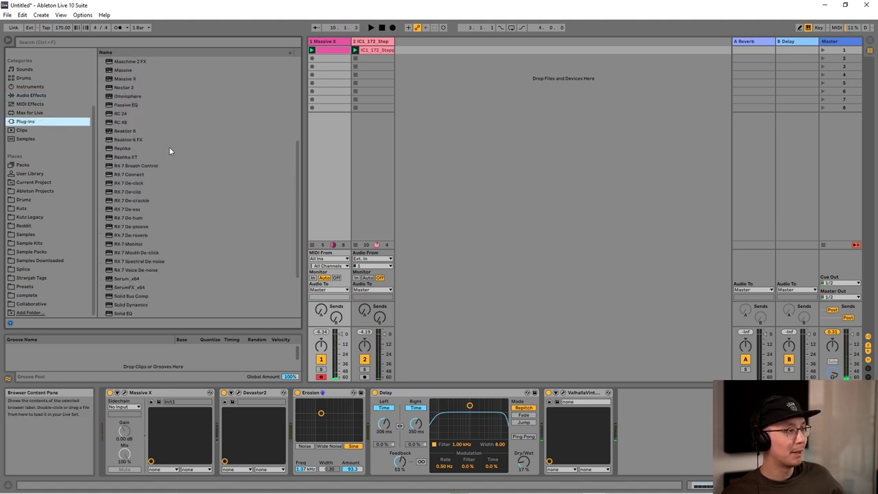
pyautogui.scroll(-3, 170, 150)
pyautogui.moveTo(138, 215); pyautogui.dragTo(374, 430)
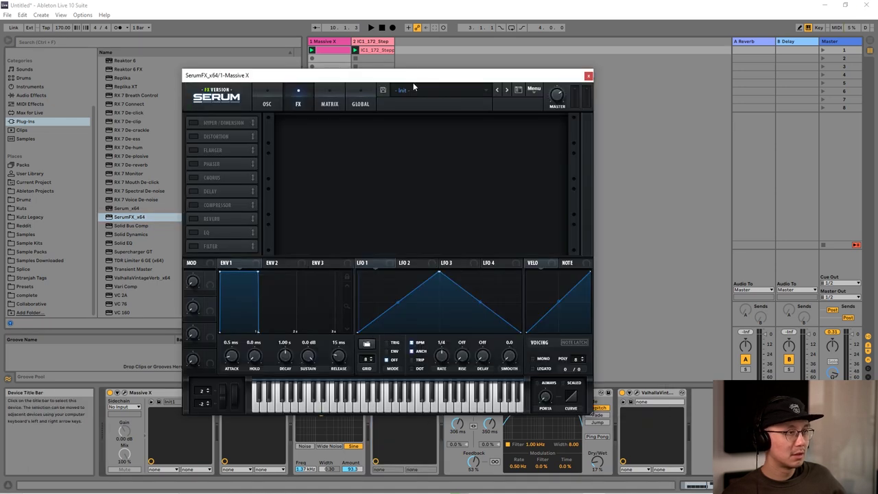
pyautogui.moveTo(413, 80); pyautogui.dragTo(419, 32)
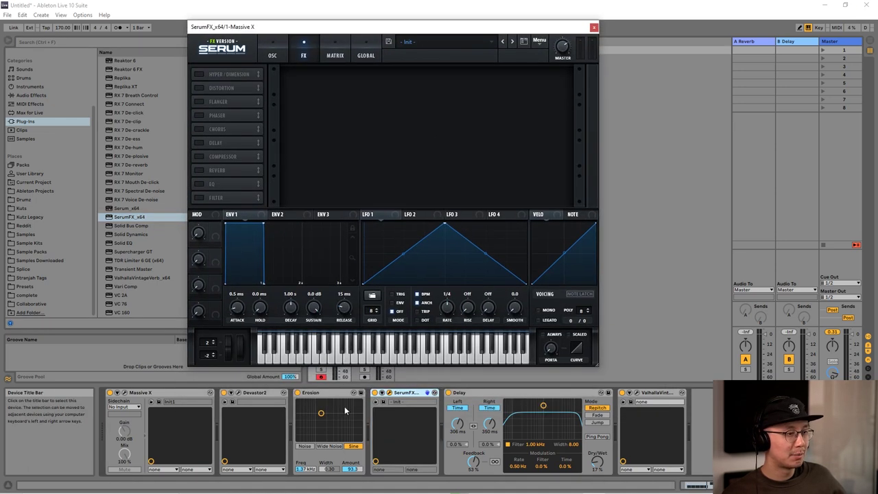
# Step: Place Erosion after SerumFX and enable Hyper/Dimension, trying distortion at 58% before disabling it
pyautogui.moveTo(343, 396); pyautogui.dragTo(420, 395)
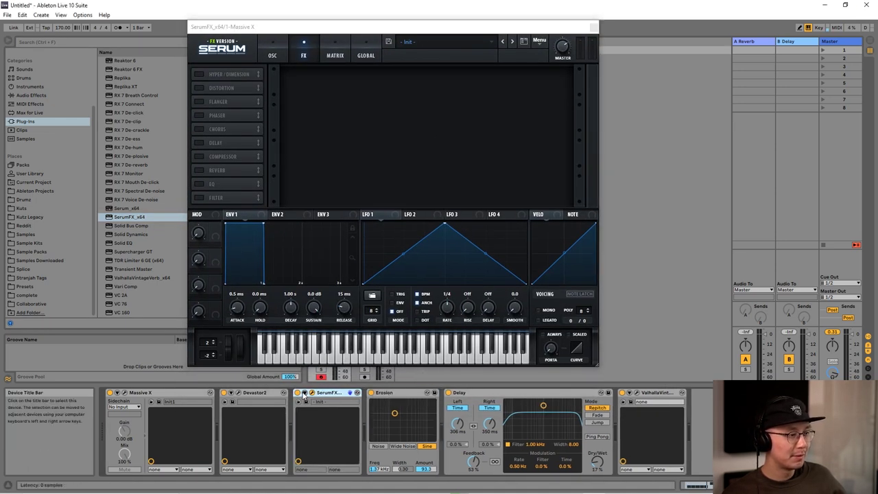
pyautogui.click(196, 157)
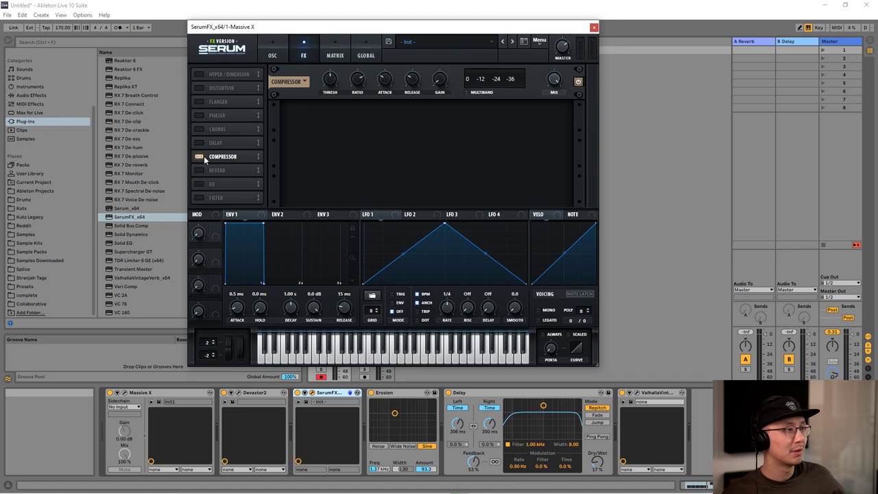
pyautogui.click(199, 158)
pyautogui.click(199, 74)
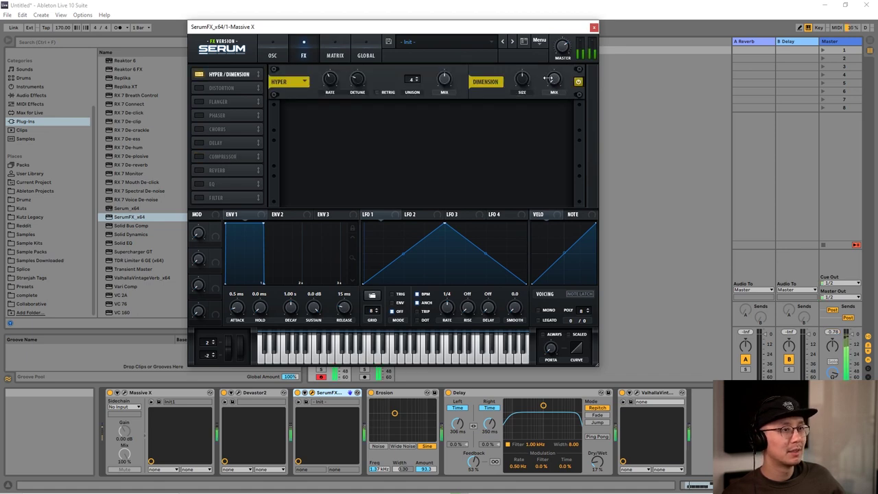
pyautogui.click(199, 74)
pyautogui.click(199, 75)
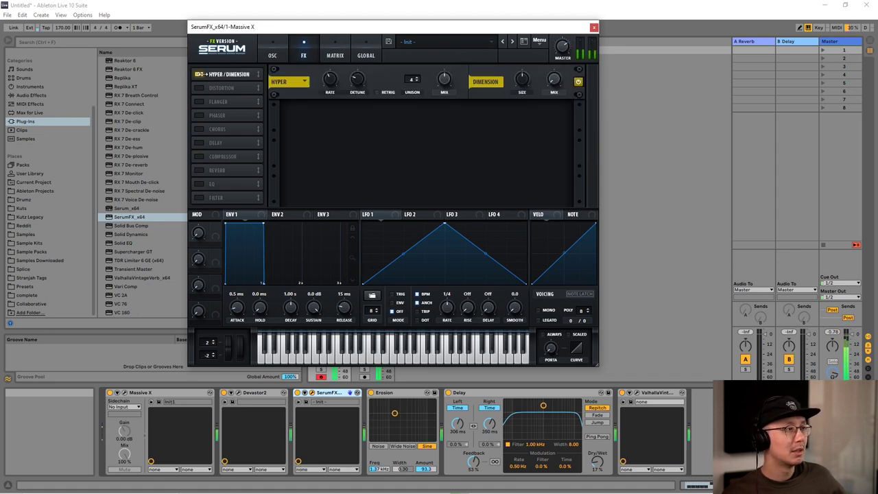
pyautogui.click(199, 88)
pyautogui.moveTo(485, 115); pyautogui.dragTo(472, 62)
pyautogui.click(199, 88)
# Step: Enable the SerumFX compressor with threshold -33.9 dB and gain 12.2 dB, then close SerumFX
pyautogui.click(199, 157)
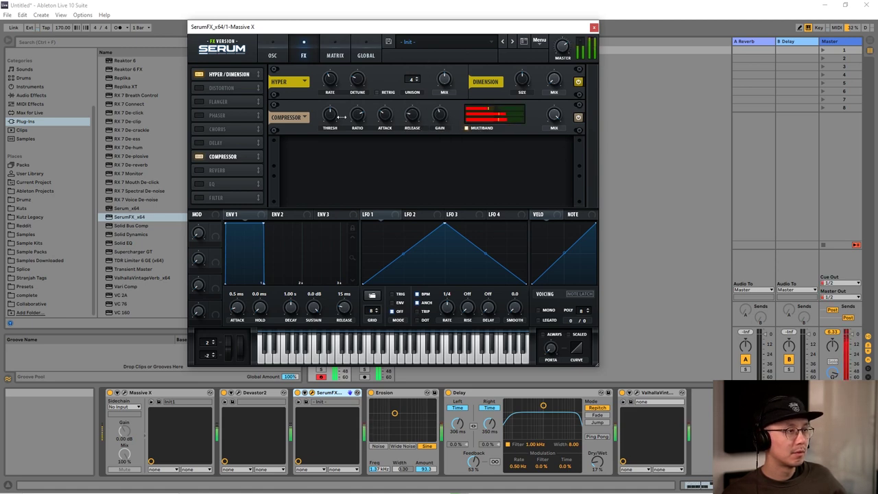
pyautogui.moveTo(331, 93); pyautogui.dragTo(331, 100)
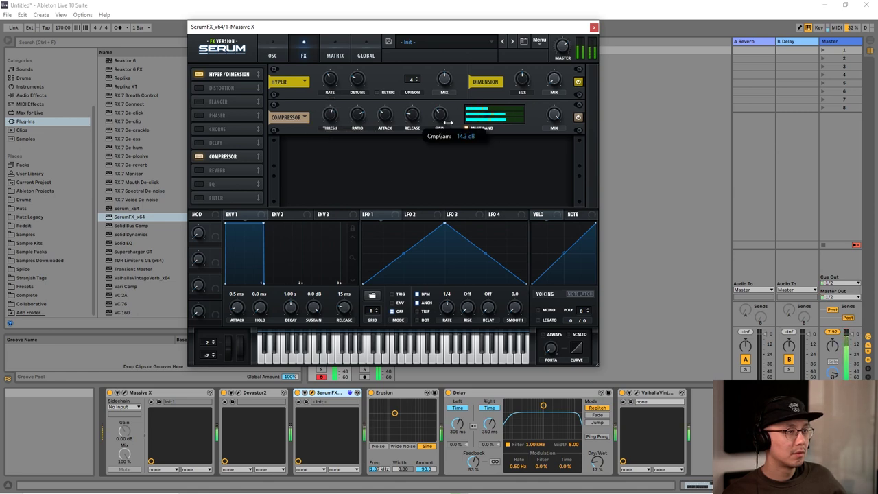
pyautogui.moveTo(439, 113); pyautogui.dragTo(440, 110)
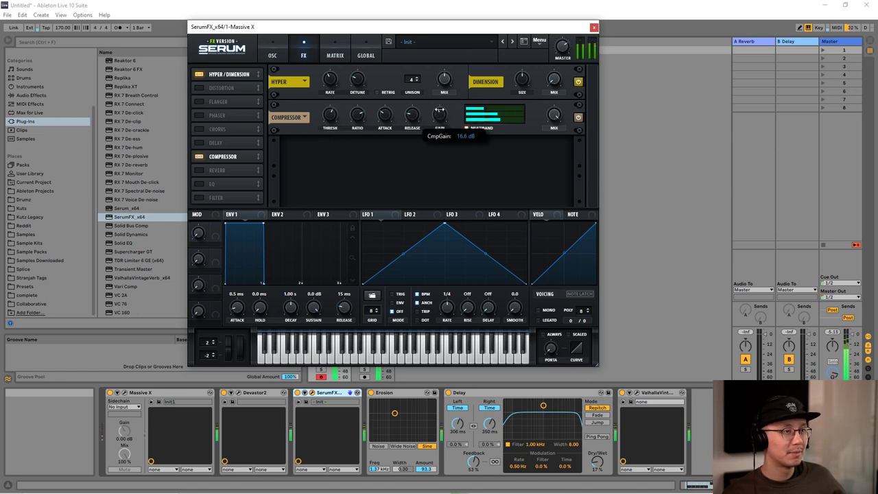
pyautogui.moveTo(476, 107)
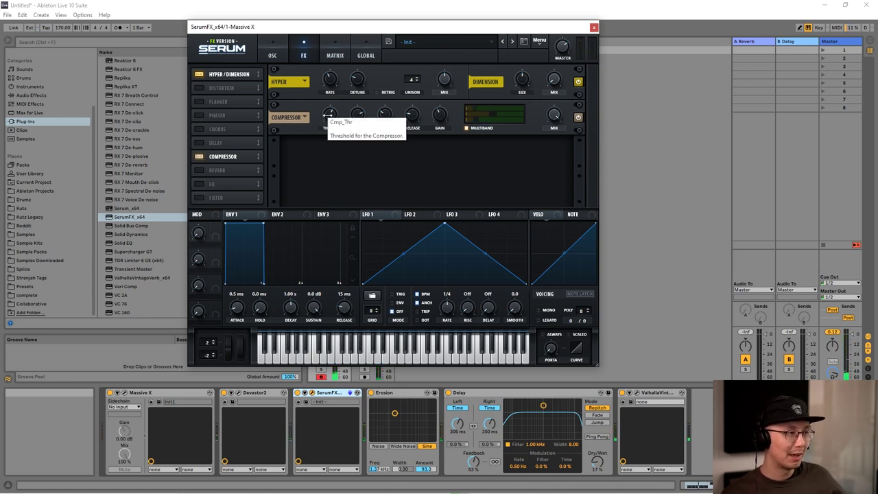
pyautogui.moveTo(445, 116)
pyautogui.mouseDown()
pyautogui.moveTo(443, 100)
pyautogui.moveTo(440, 133)
pyautogui.moveTo(438, 119)
pyautogui.mouseUp()
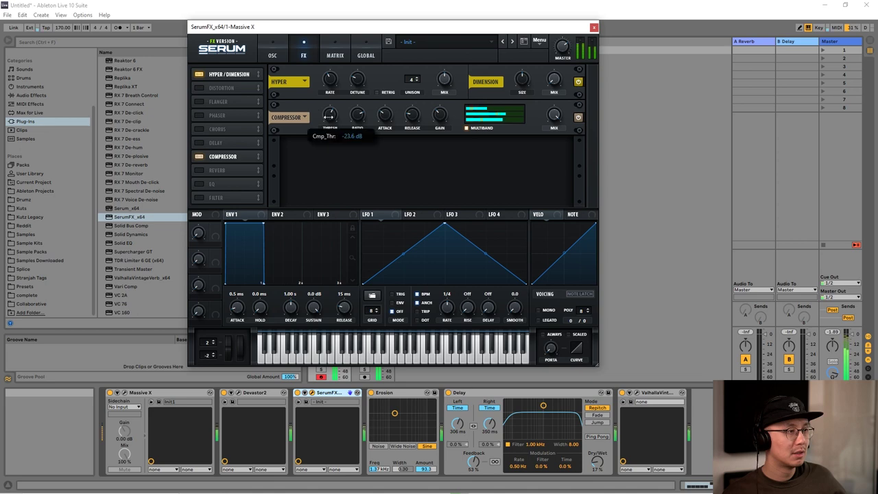
pyautogui.moveTo(327, 117)
pyautogui.mouseDown()
pyautogui.moveTo(326, 129)
pyautogui.moveTo(329, 104)
pyautogui.moveTo(326, 112)
pyautogui.mouseUp()
pyautogui.click(592, 27)
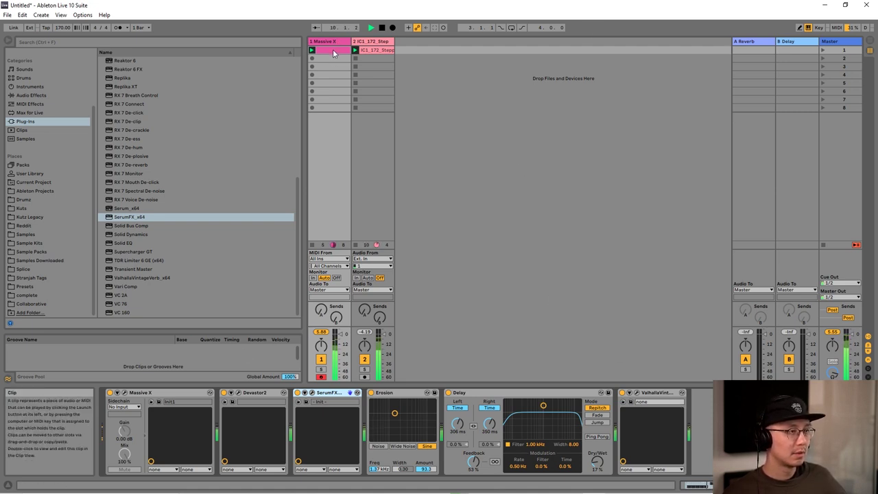
# Step: Add EQ Eight at the end of the Massive X chain and raise its low cut to 130 Hz
pyautogui.press('space')
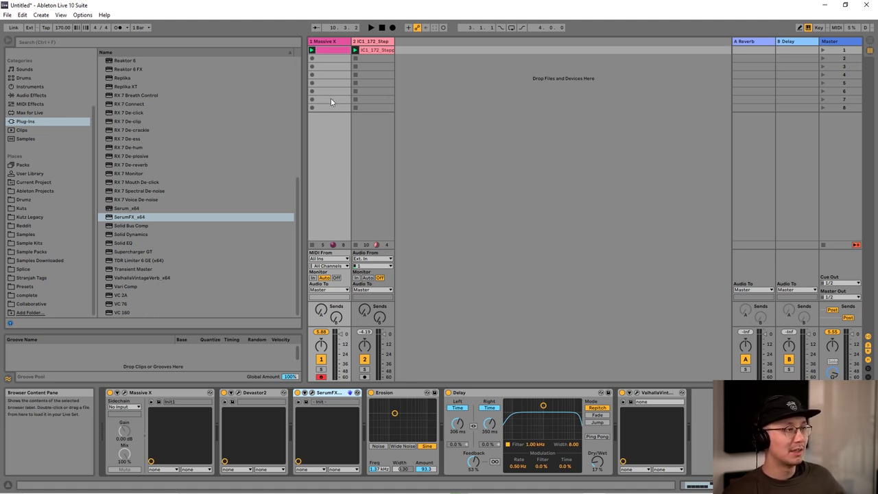
pyautogui.click(339, 40)
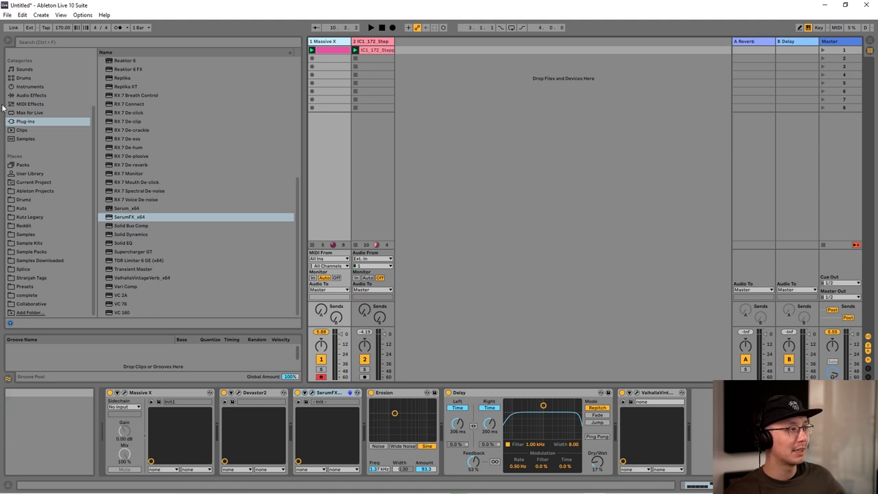
pyautogui.scroll(2, 34, 195)
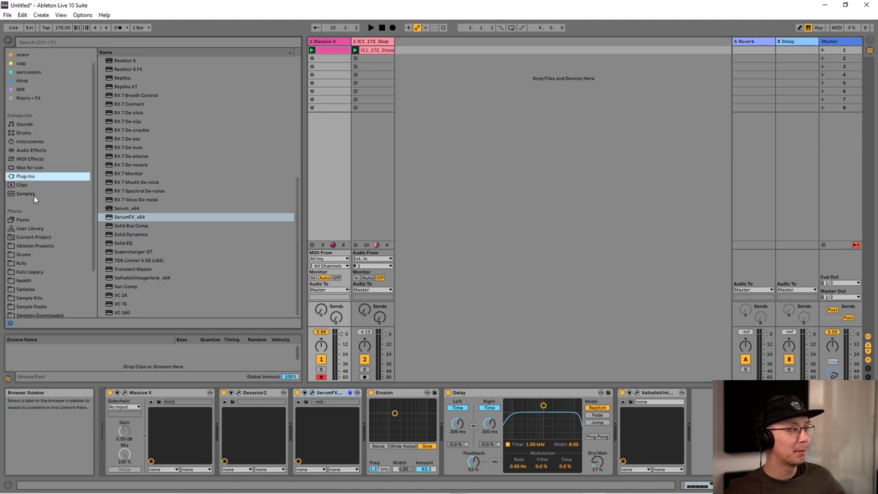
pyautogui.click(37, 149)
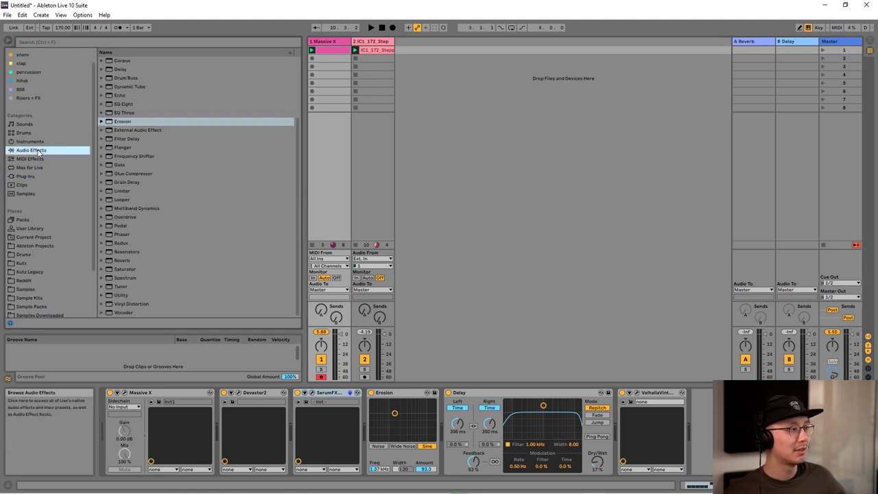
pyautogui.click(126, 104)
pyautogui.moveTo(127, 104); pyautogui.dragTo(693, 432)
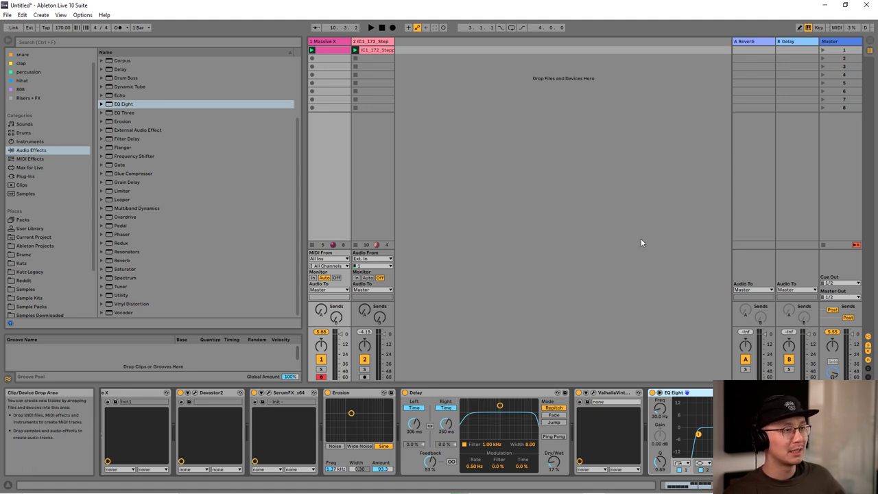
pyautogui.press('space')
pyautogui.moveTo(698, 434); pyautogui.dragTo(709, 428)
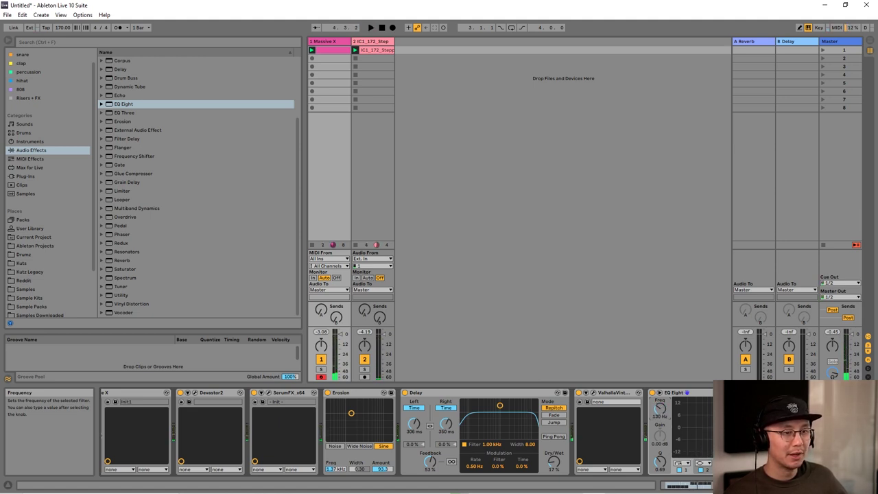
# Step: Create a new Serum_x64 track with the Analog_BD_Sin wavetable on oscillator A
pyautogui.click(33, 175)
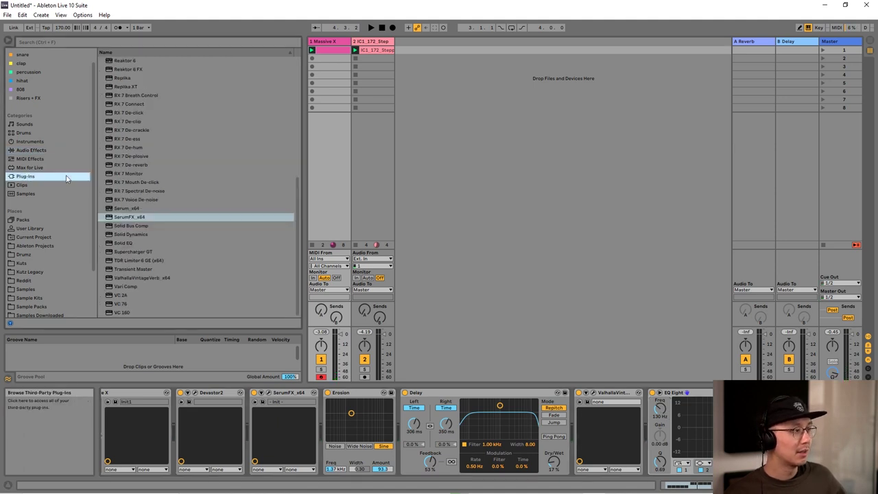
pyautogui.moveTo(149, 209); pyautogui.dragTo(426, 58)
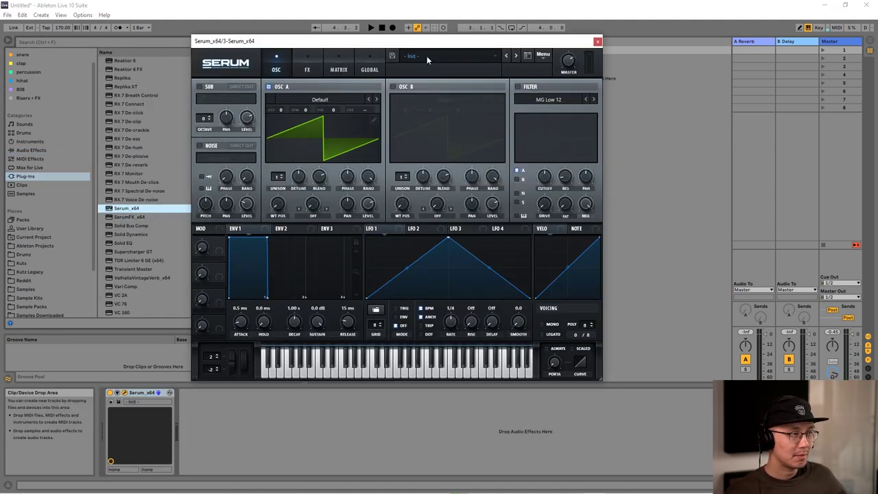
pyautogui.click(324, 96)
pyautogui.moveTo(320, 112)
pyautogui.click(384, 125)
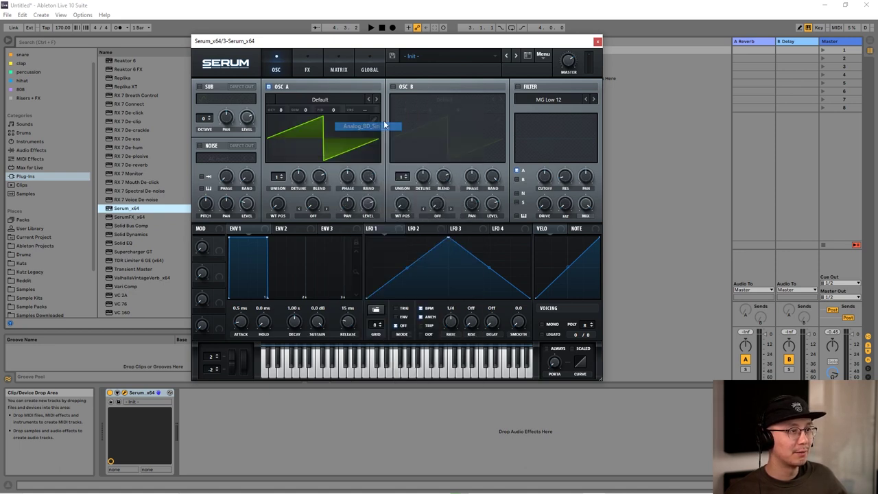
pyautogui.click(597, 41)
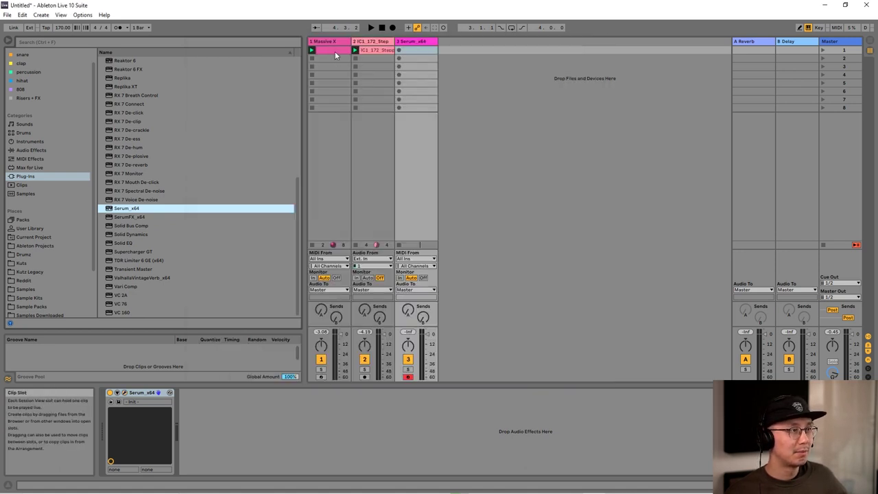
# Step: Copy the Massive X clip to the Serum track, then enable Serum's filter and adjust its drive
pyautogui.moveTo(335, 52); pyautogui.dragTo(412, 50)
pyautogui.press('space')
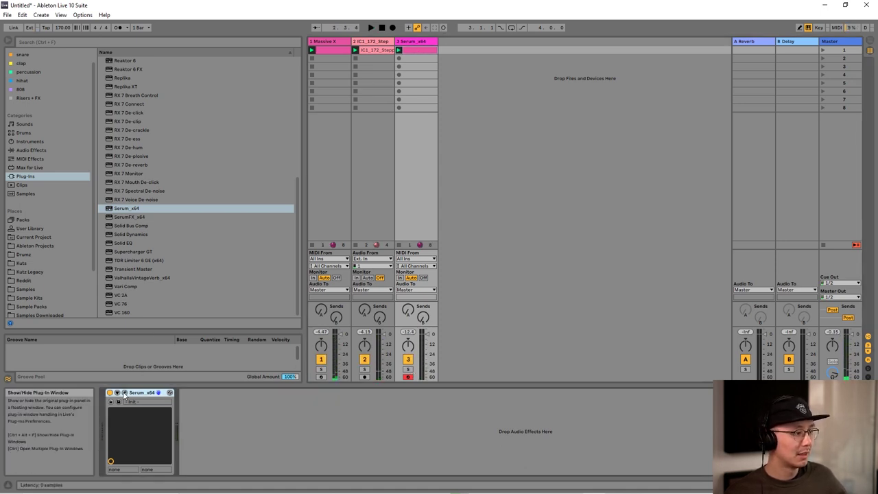
pyautogui.click(124, 392)
pyautogui.moveTo(408, 42); pyautogui.dragTo(606, 61)
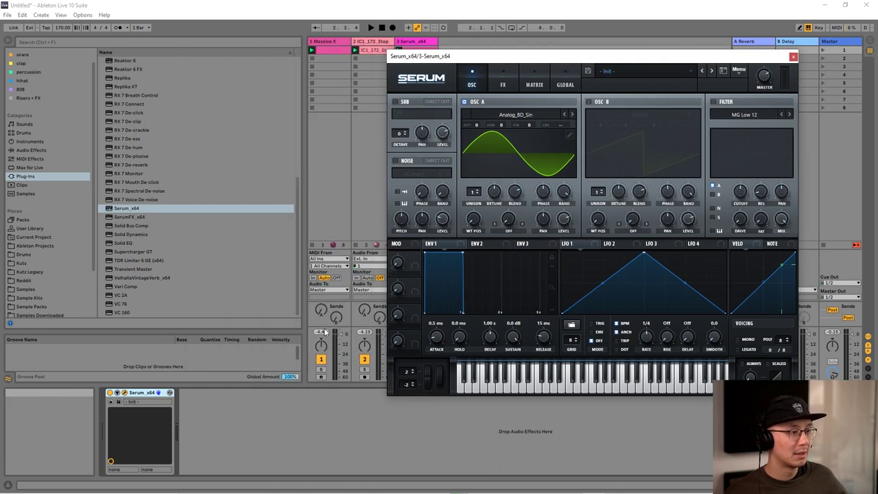
pyautogui.click(713, 101)
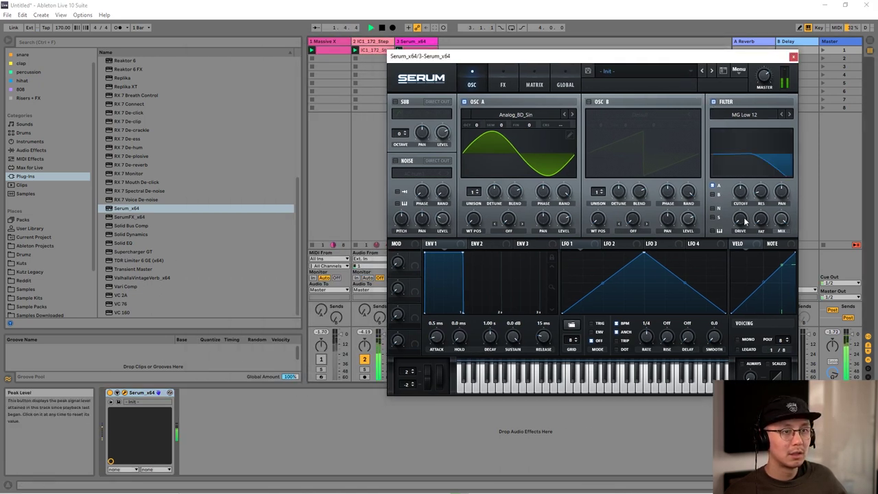
pyautogui.moveTo(745, 221); pyautogui.dragTo(744, 221)
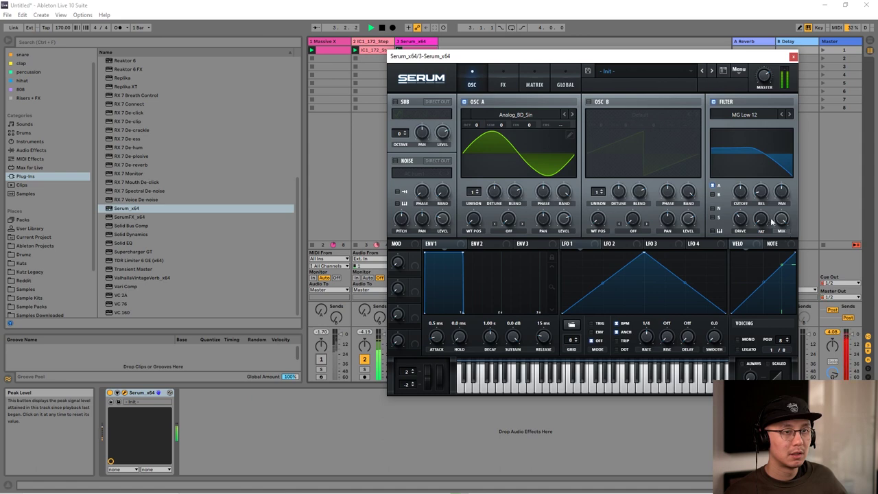
pyautogui.click(793, 56)
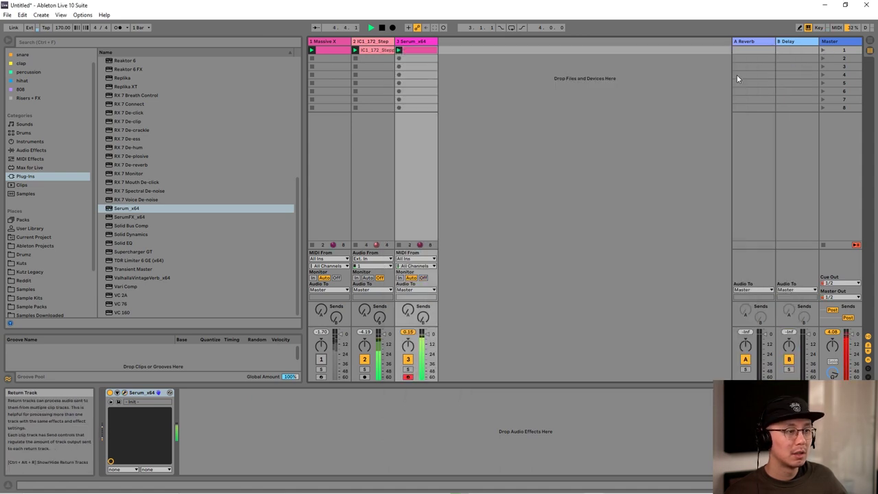
# Step: Compare the bass tracks, then lower the Serum track fader to about -6.8 dB and select Massive X
pyautogui.click(321, 359)
pyautogui.click(408, 359)
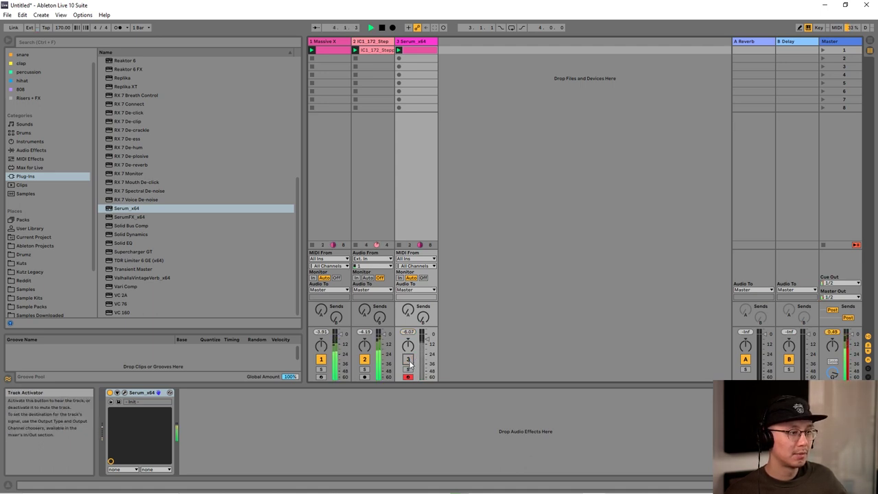
pyautogui.click(408, 359)
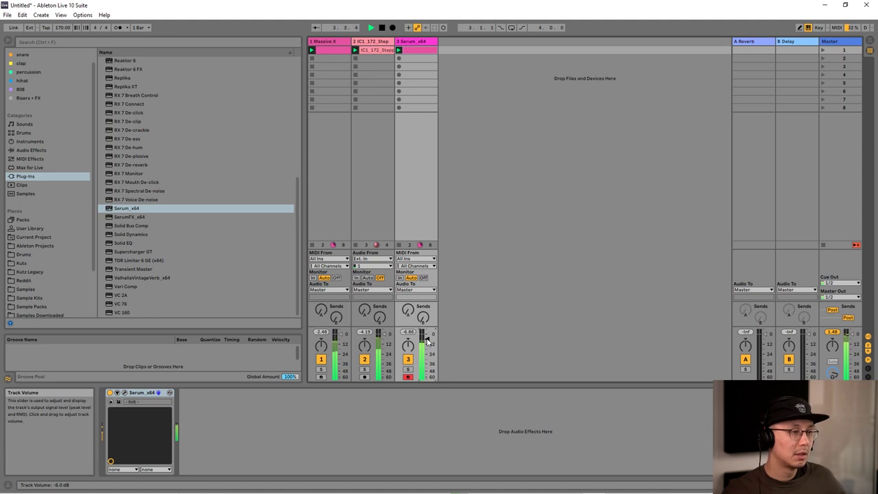
pyautogui.moveTo(427, 340); pyautogui.dragTo(427, 339)
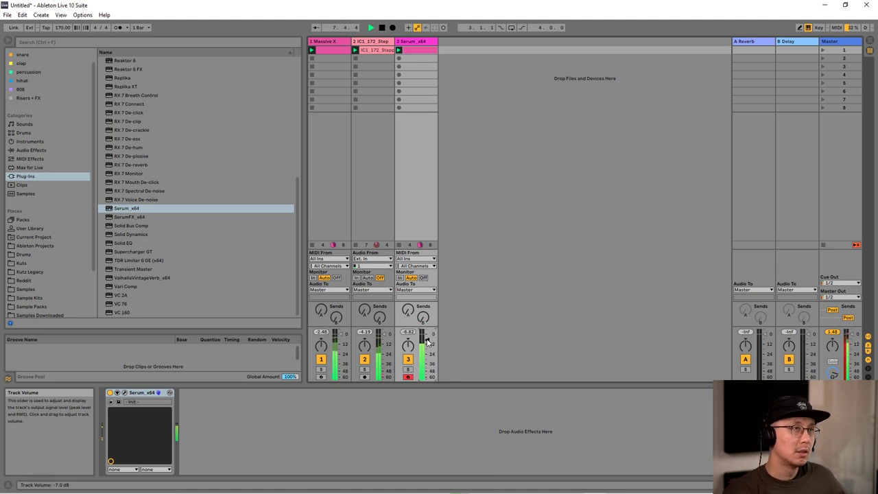
pyautogui.click(313, 42)
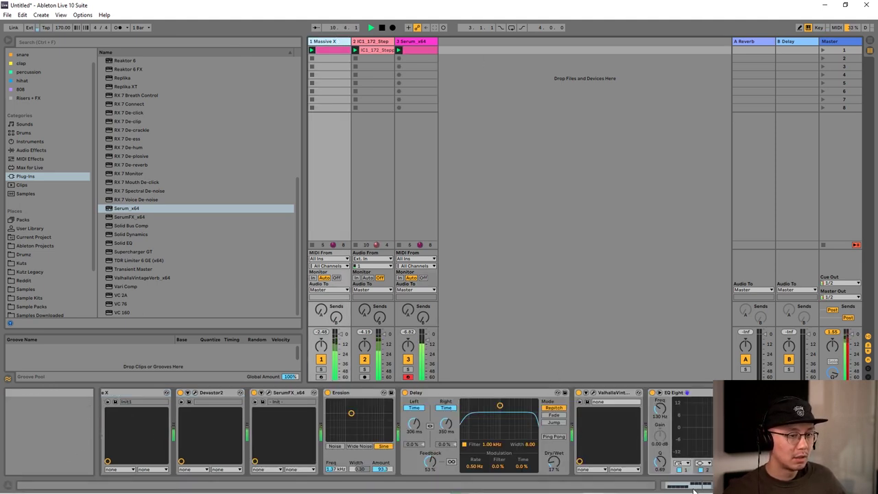
# Step: Expand Massive X, open its window, stop playback, and show the Voice page with 6-voice unison
pyautogui.click(103, 392)
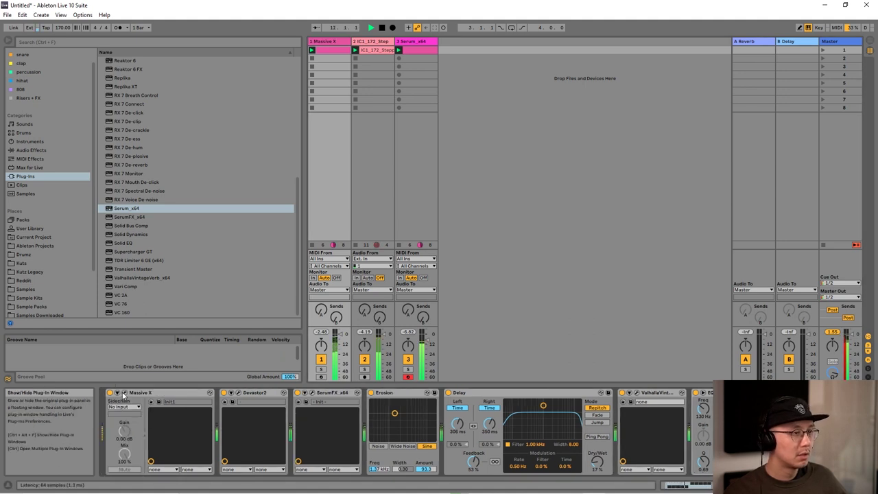
pyautogui.click(125, 393)
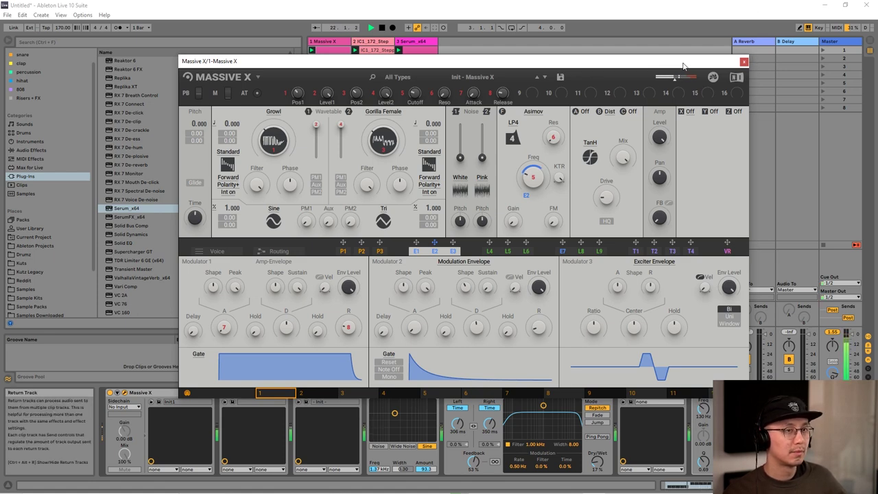
pyautogui.moveTo(683, 66); pyautogui.dragTo(638, 71)
pyautogui.press('space')
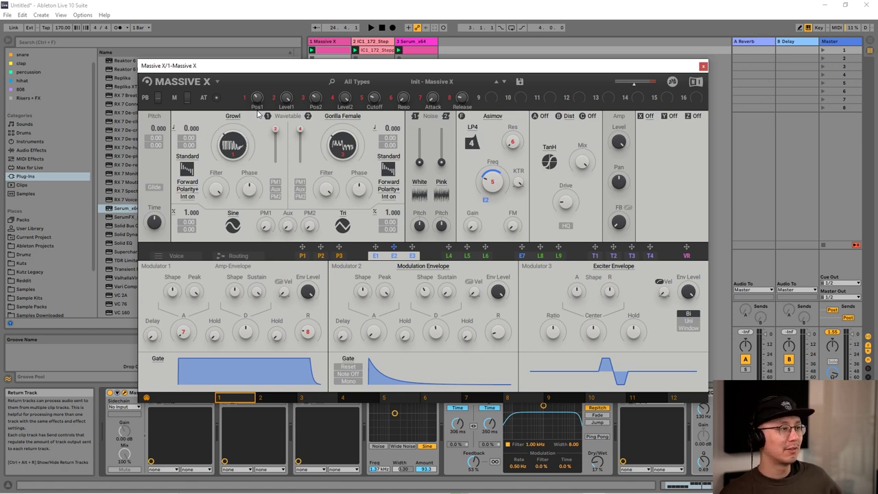
pyautogui.click(201, 256)
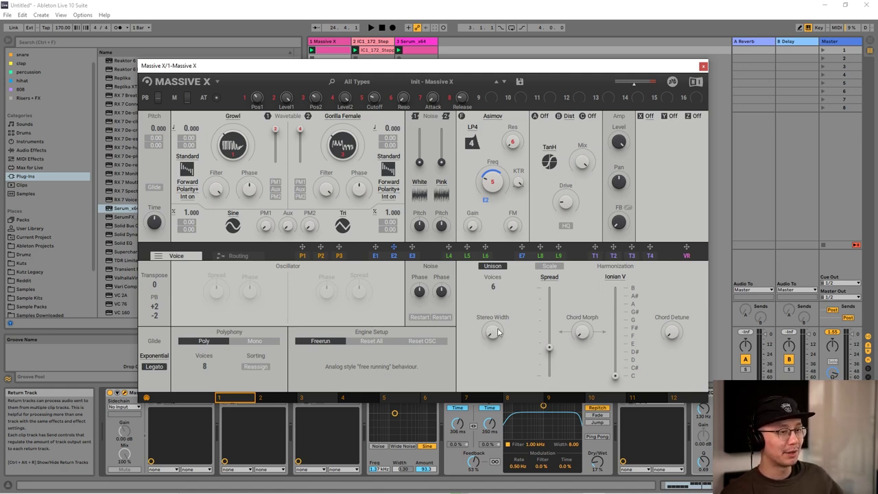
# Step: Try and revert more unison spread, switch back to the E1–E3 envelope panels, and reposition the window
pyautogui.moveTo(549, 348)
pyautogui.mouseDown()
pyautogui.moveTo(548, 331)
pyautogui.moveTo(548, 340)
pyautogui.mouseUp()
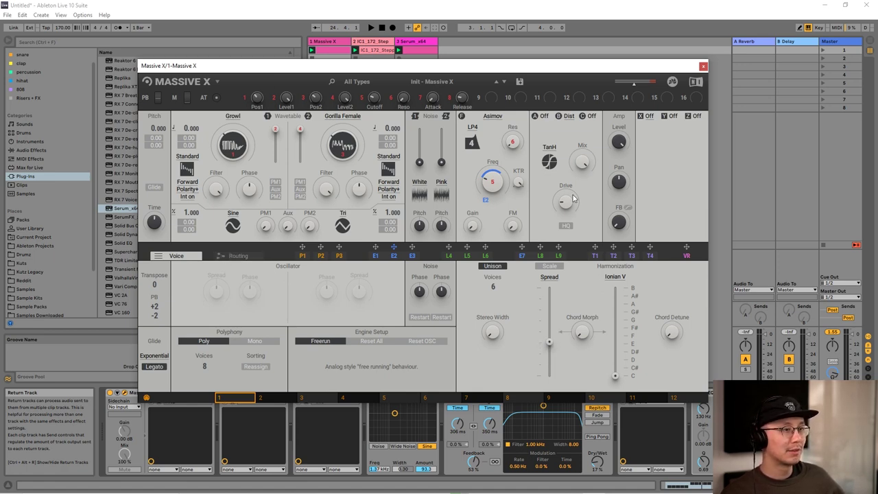
pyautogui.click(391, 256)
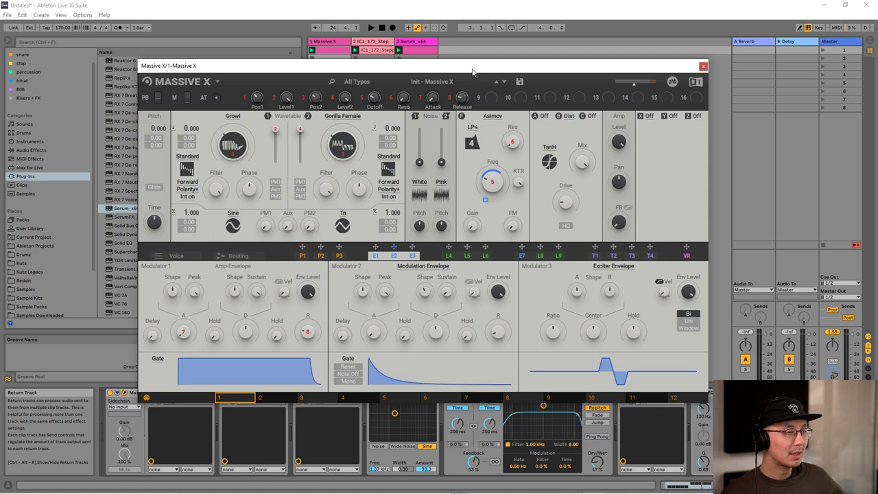
pyautogui.moveTo(471, 70); pyautogui.dragTo(463, 45)
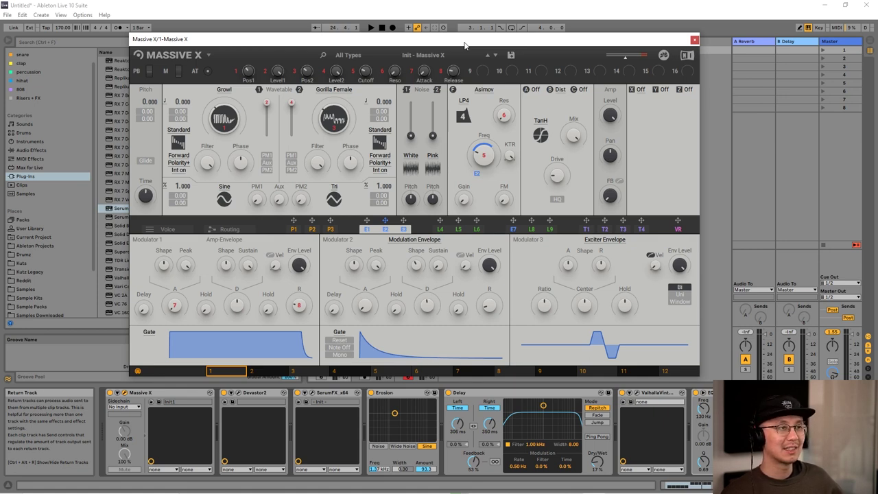
pyautogui.moveTo(464, 45); pyautogui.dragTo(469, 66)
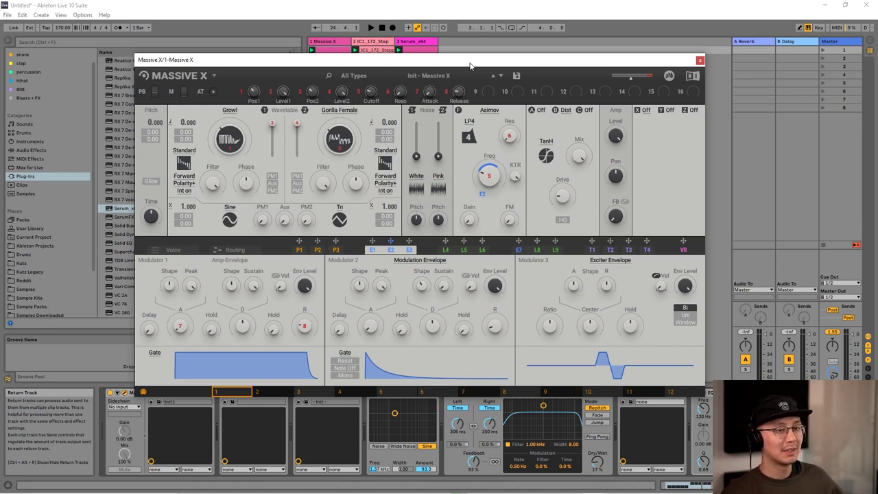
pyautogui.moveTo(470, 66); pyautogui.dragTo(476, 42)
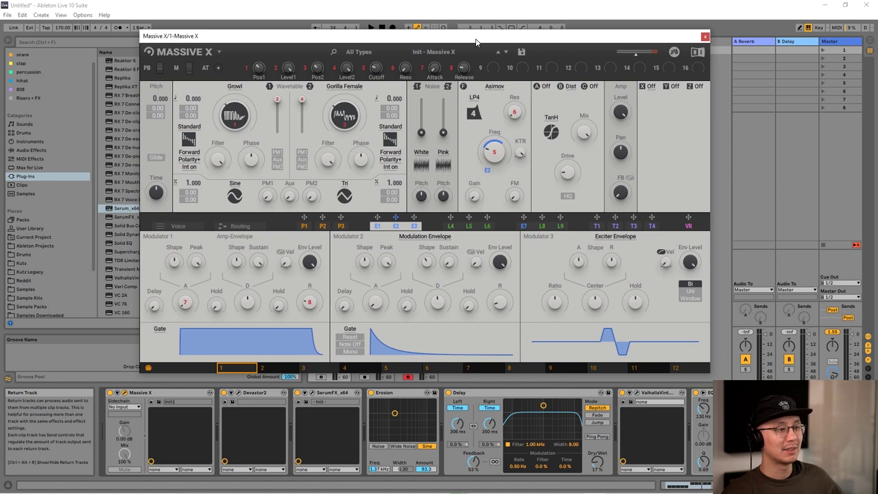